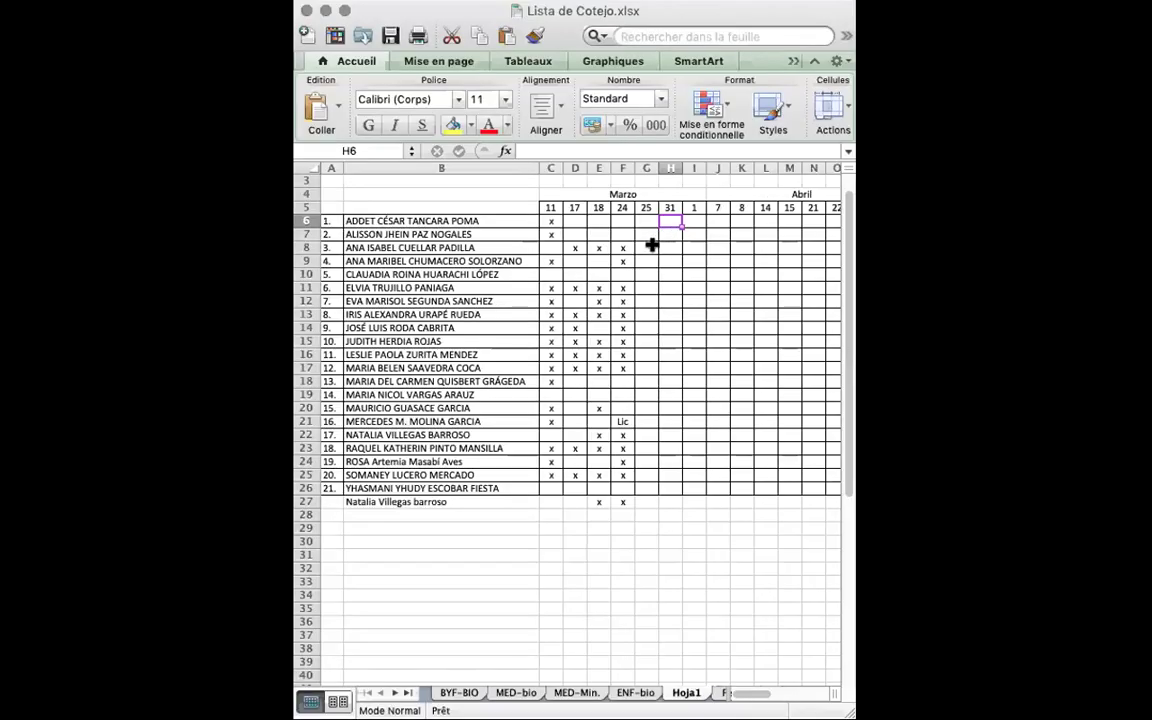
Mark the 25 March attendance with x in cells G8, G9 and G11 through G17.
click(651, 246)
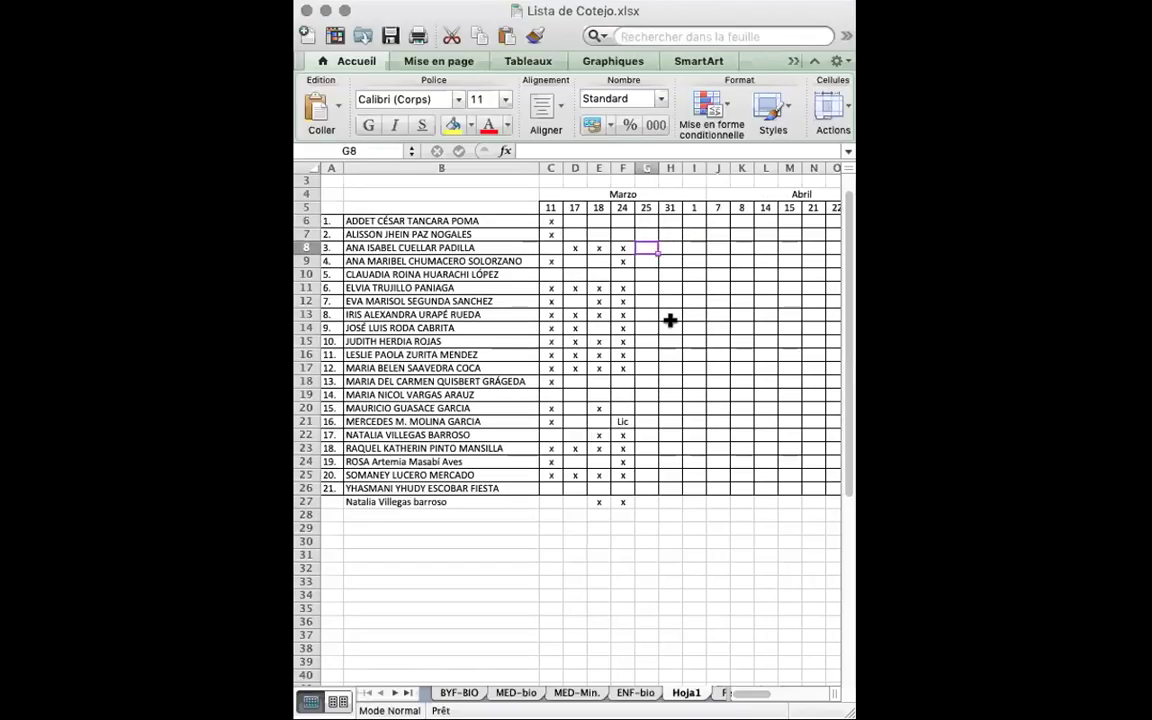
text(x)
key(Return)
text(x)
key(Return)
key(Return)
text(x)
key(Return)
text(x)
key(Return)
text(x)
key(Return)
text(x)
key(Return)
text(x)
key(Return)
text(x)
key(Return)
text(x)
key(Return)
Enter lic in cell G21 for student 16 on 25 March.
key(Return)
key(Return)
key(Return)
text(lic)
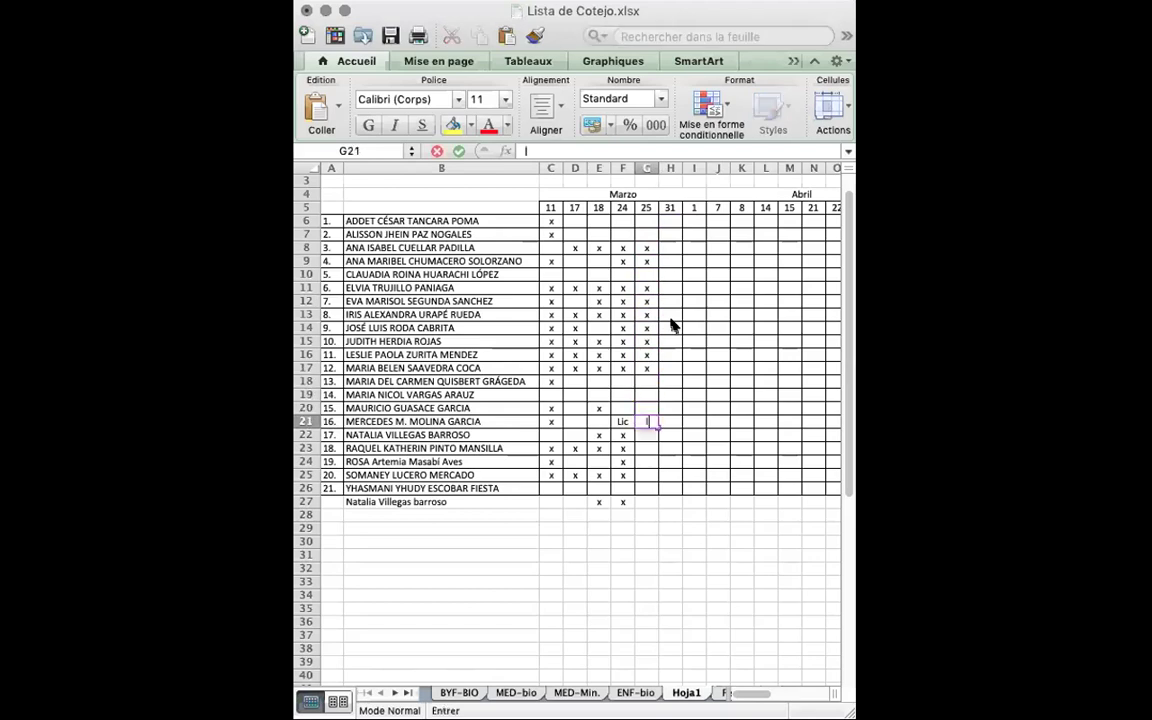
key(Return)
Mark the 25 March attendance with x in cells G22 through G25 and in G27.
text(x)
key(Return)
text(x)
key(Return)
text(x)
key(Return)
text(x)
key(Return)
key(Return)
text(x)
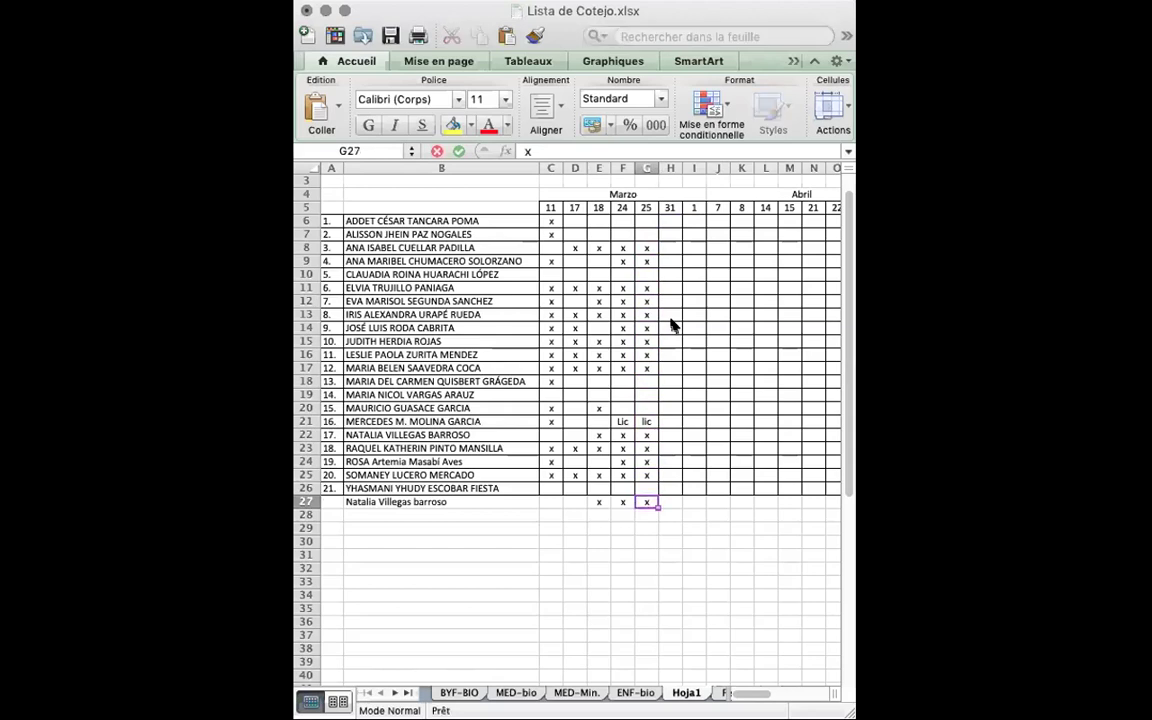
key(Escape)
Mark student 1 as present on 31 March with an x in cell H6.
key(Right)
key(Up)
key(Up)
key(Up)
key(Up)
key(Up)
key(Up)
key(Up)
key(Up)
key(Up)
key(Up)
key(Up)
key(Up)
key(Up)
key(Up)
key(Up)
key(Up)
key(Up)
key(Up)
key(Up)
key(Up)
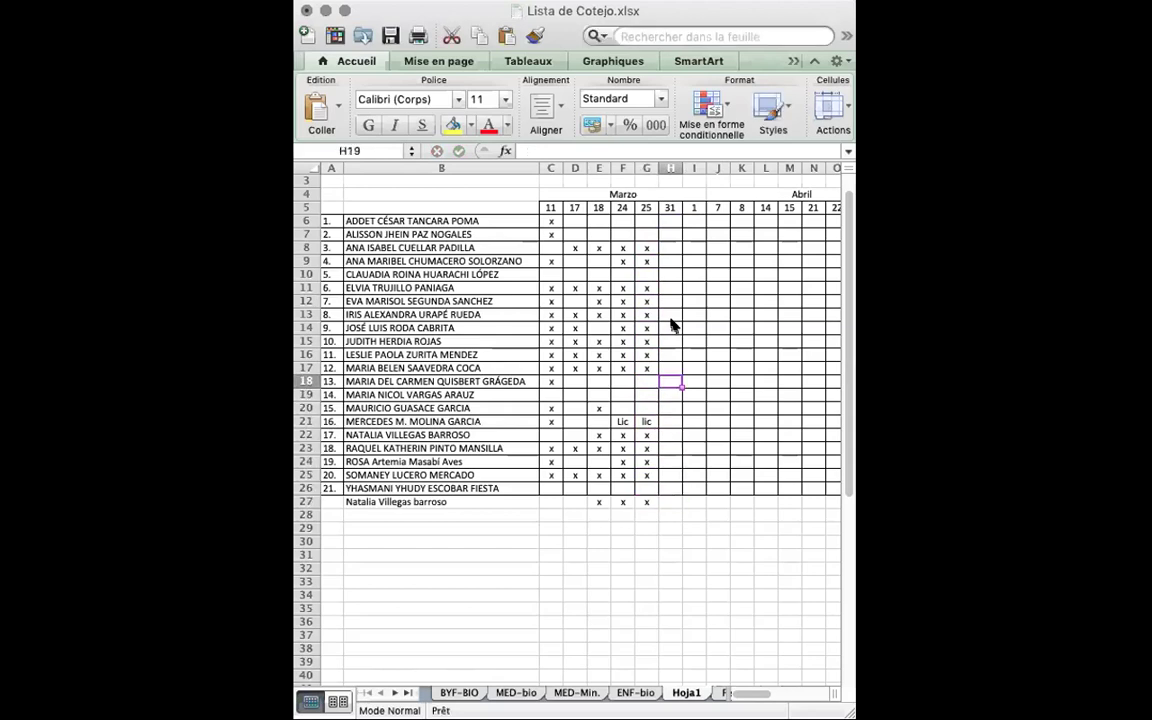
key(Up)
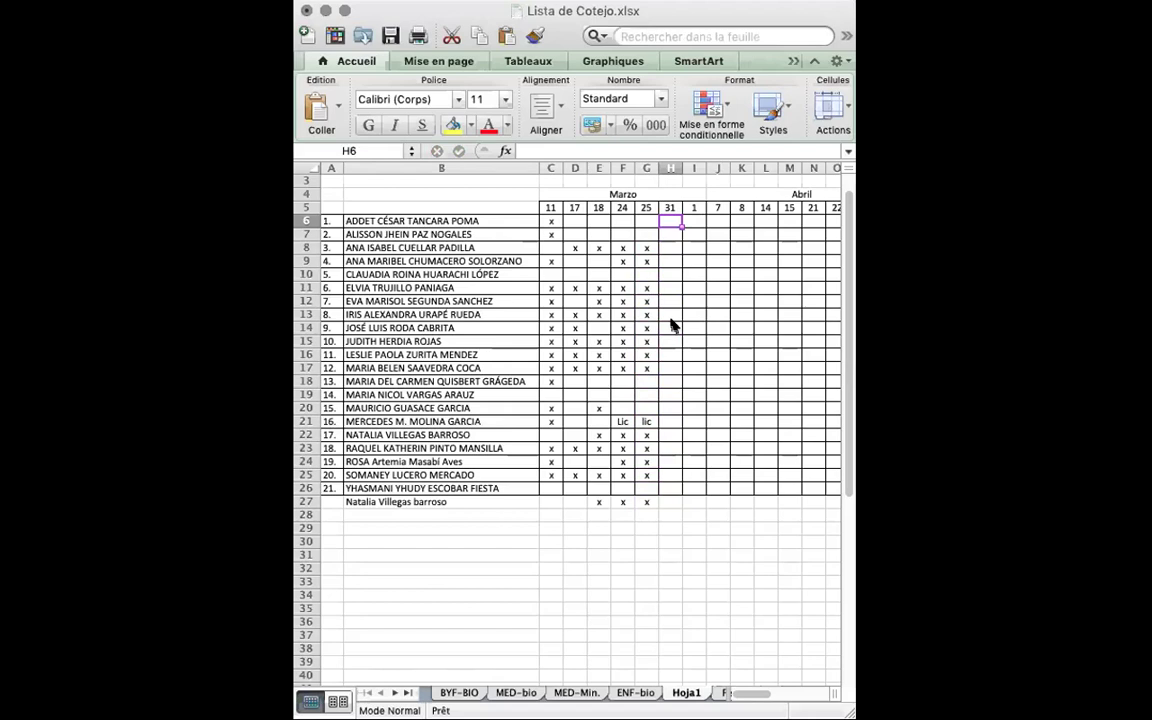
text(x)
key(Return)
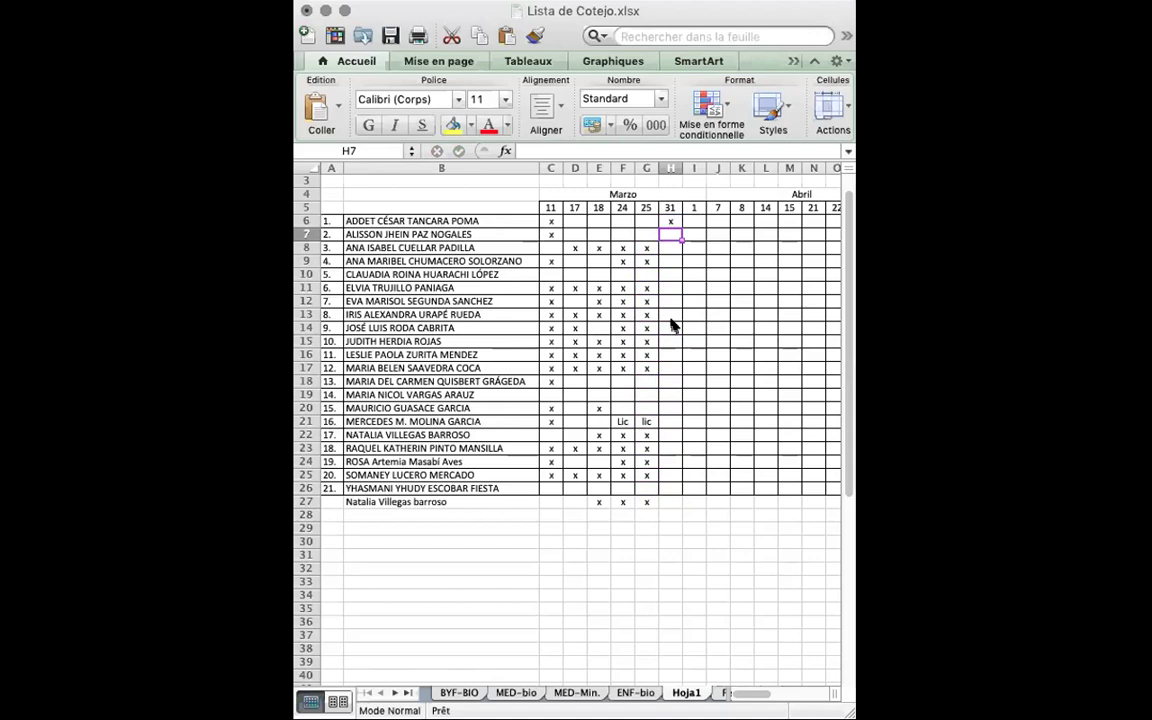
key(Down)
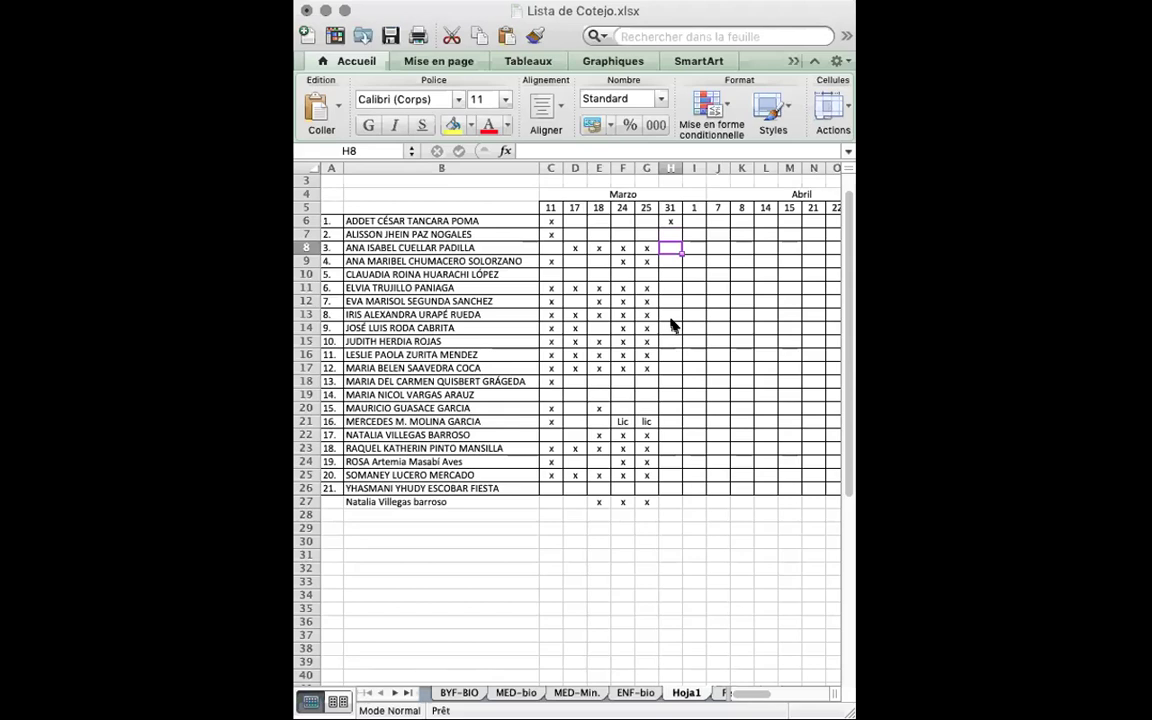
key(Down)
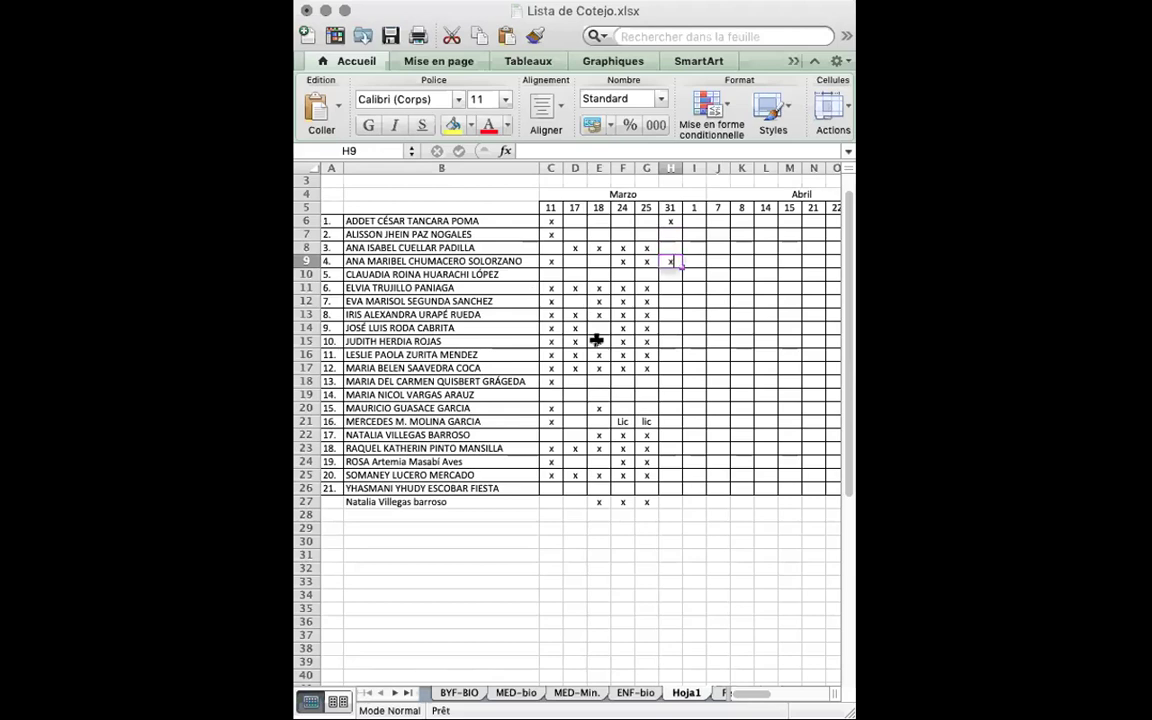
text(x)
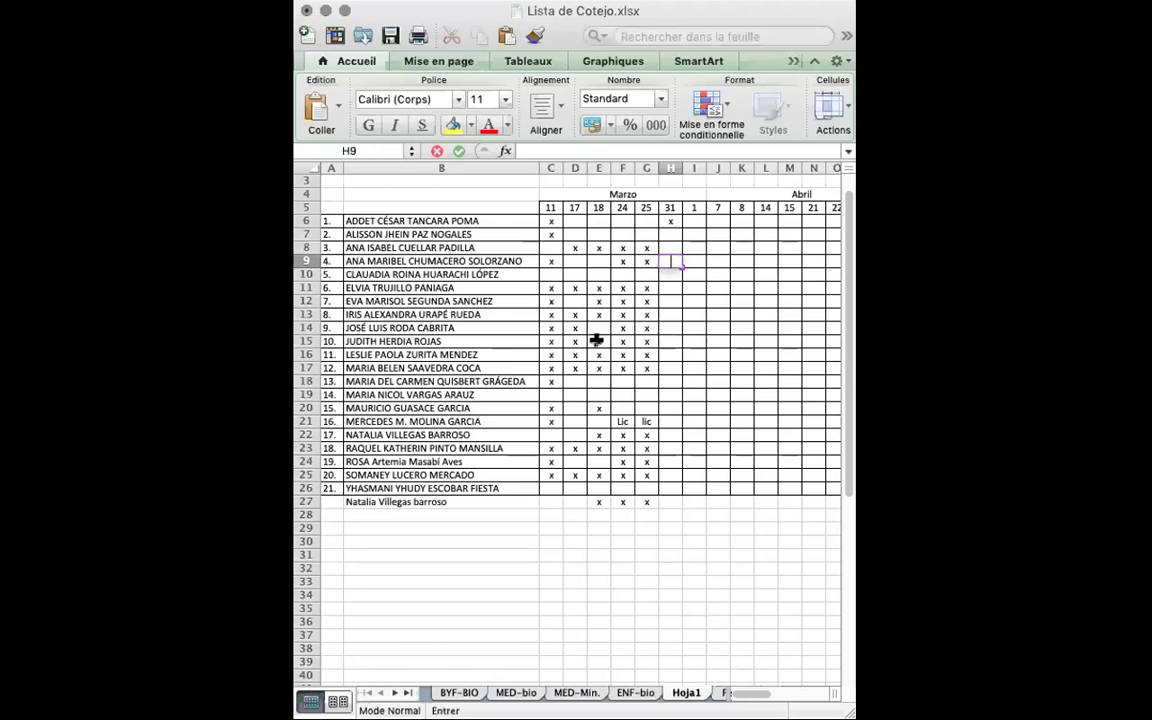
key(Return)
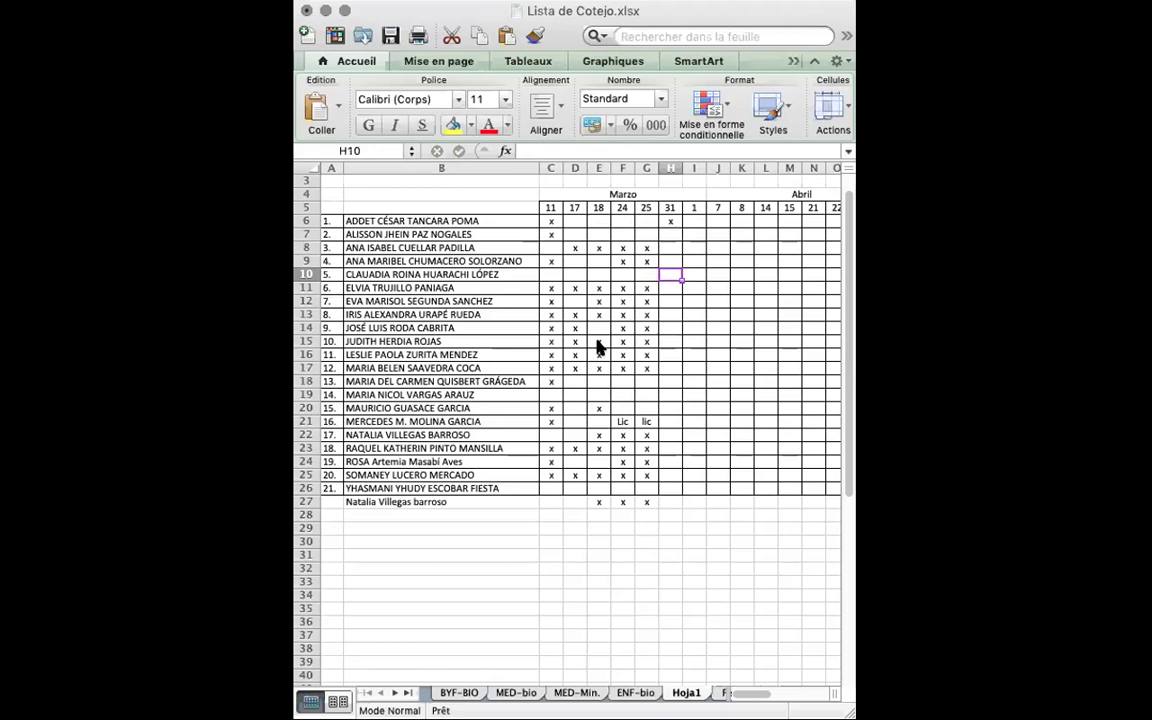
Mark student 8 as present on 31 March with an x in cell H13.
key(Return)
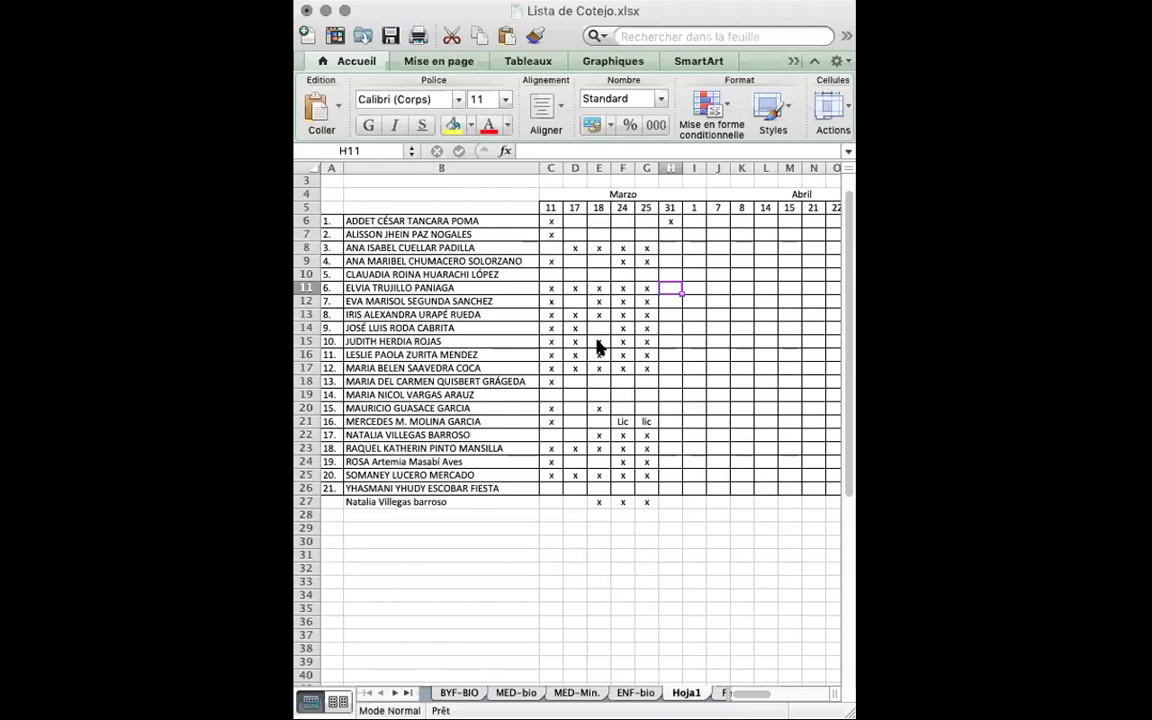
key(Up)
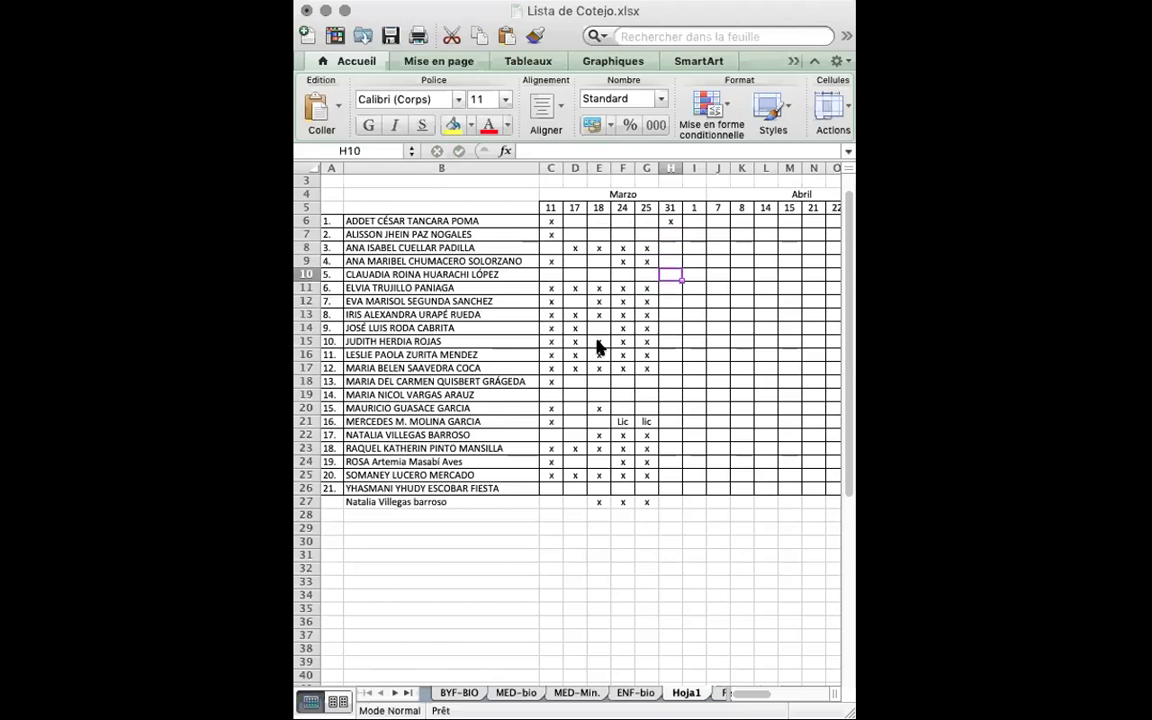
key(Down)
key(Down)
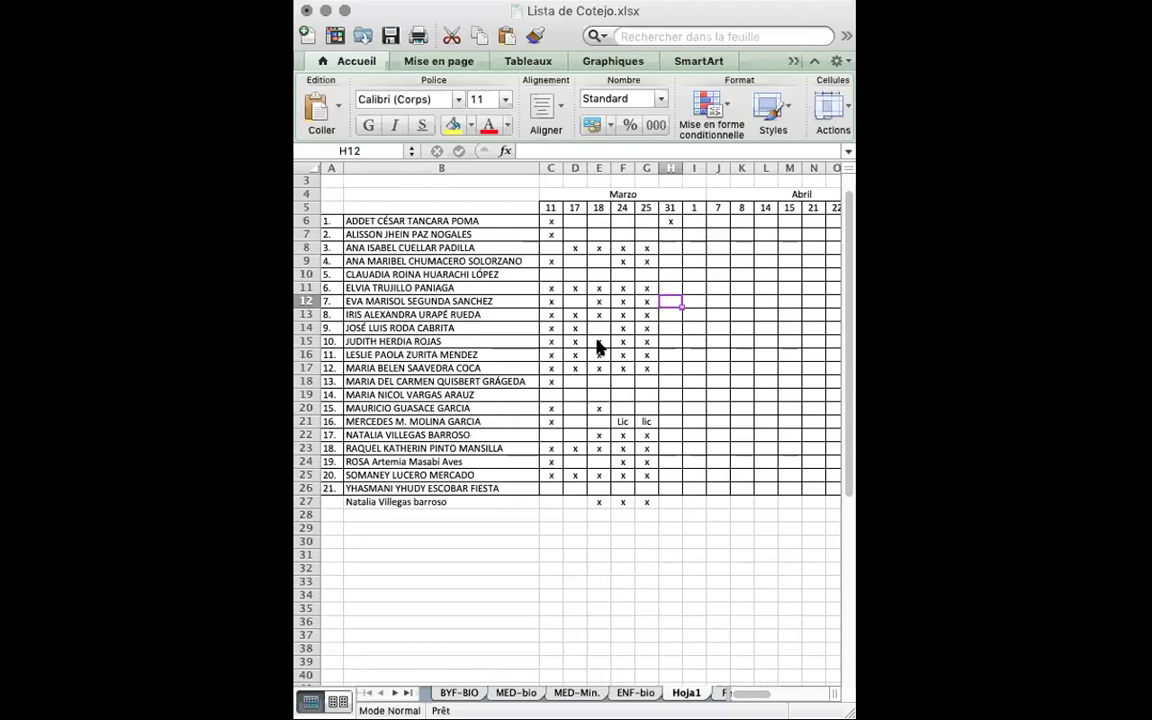
key(Down)
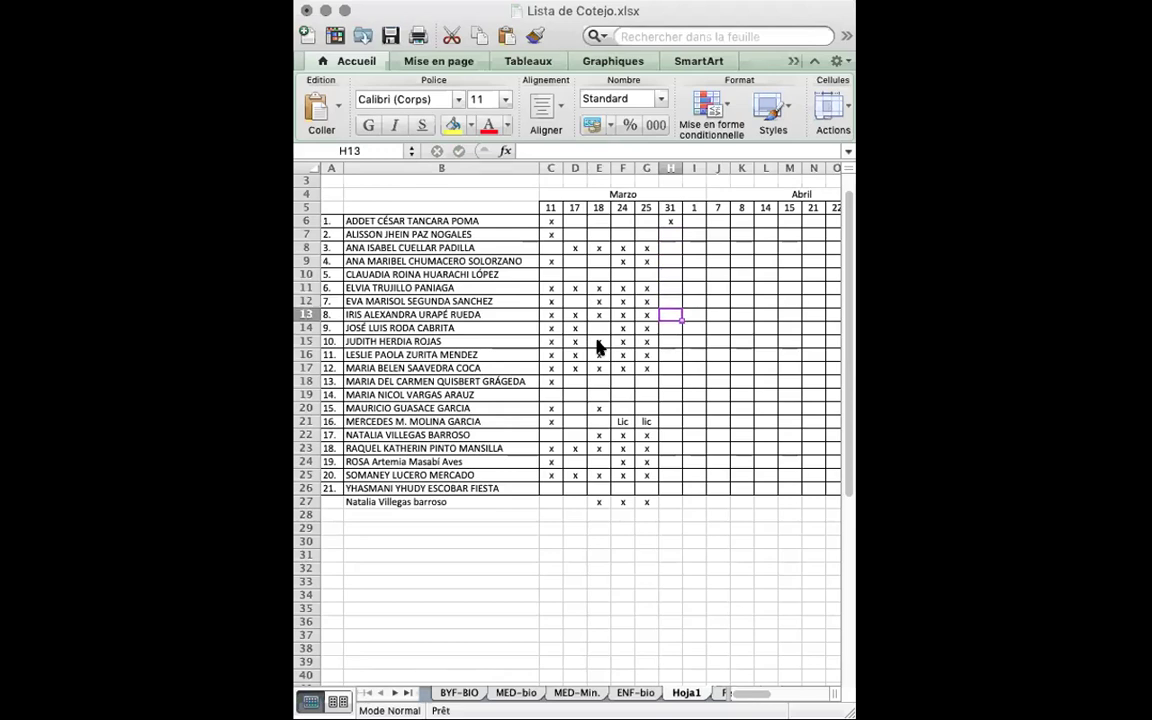
text(x)
key(Return)
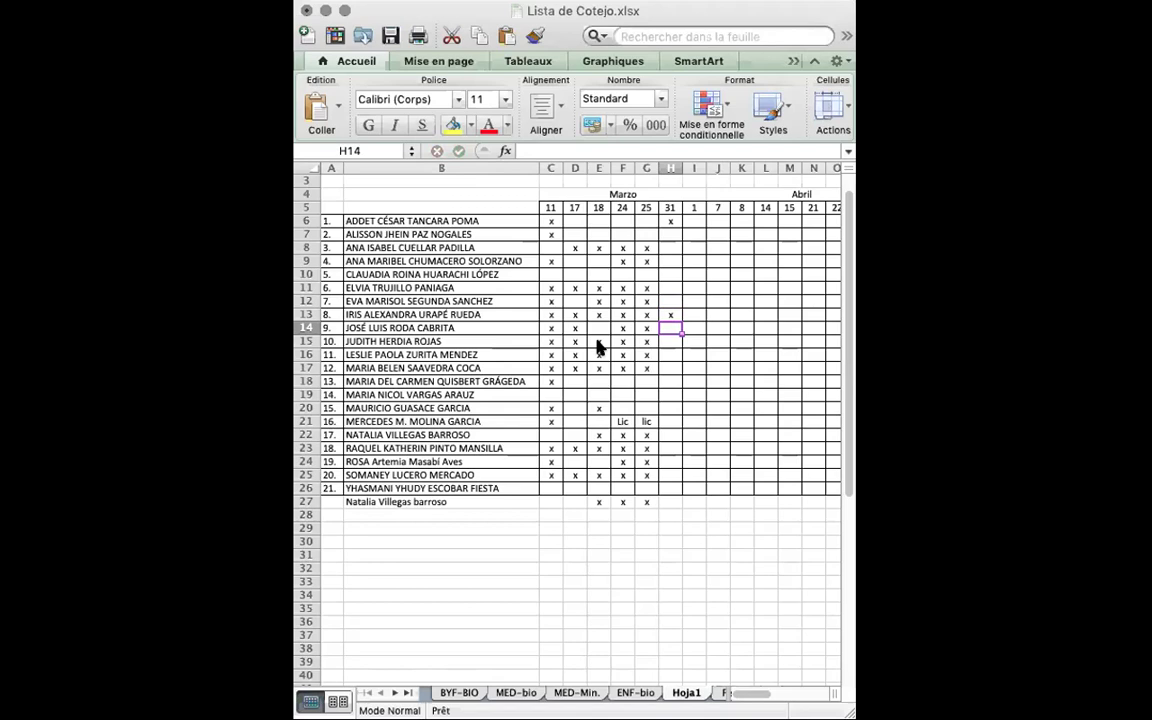
Mark students 10, 11 and 12 as present on 31 March with x in cells H15 through H17.
key(Return)
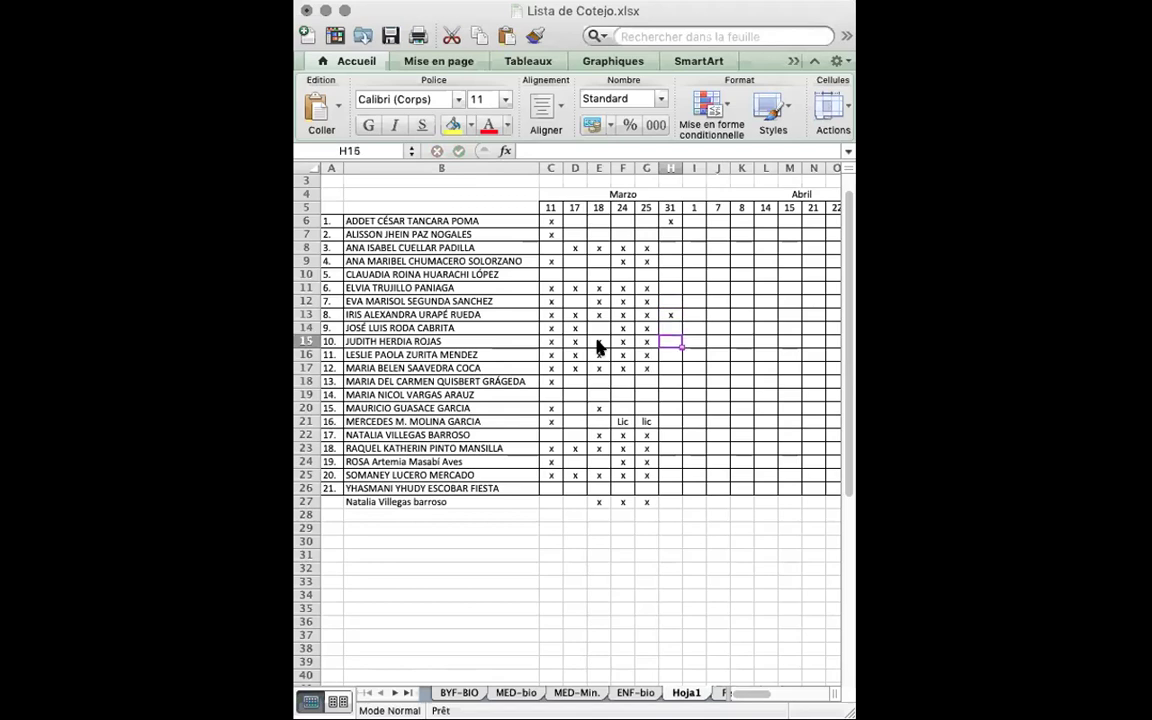
text(x)
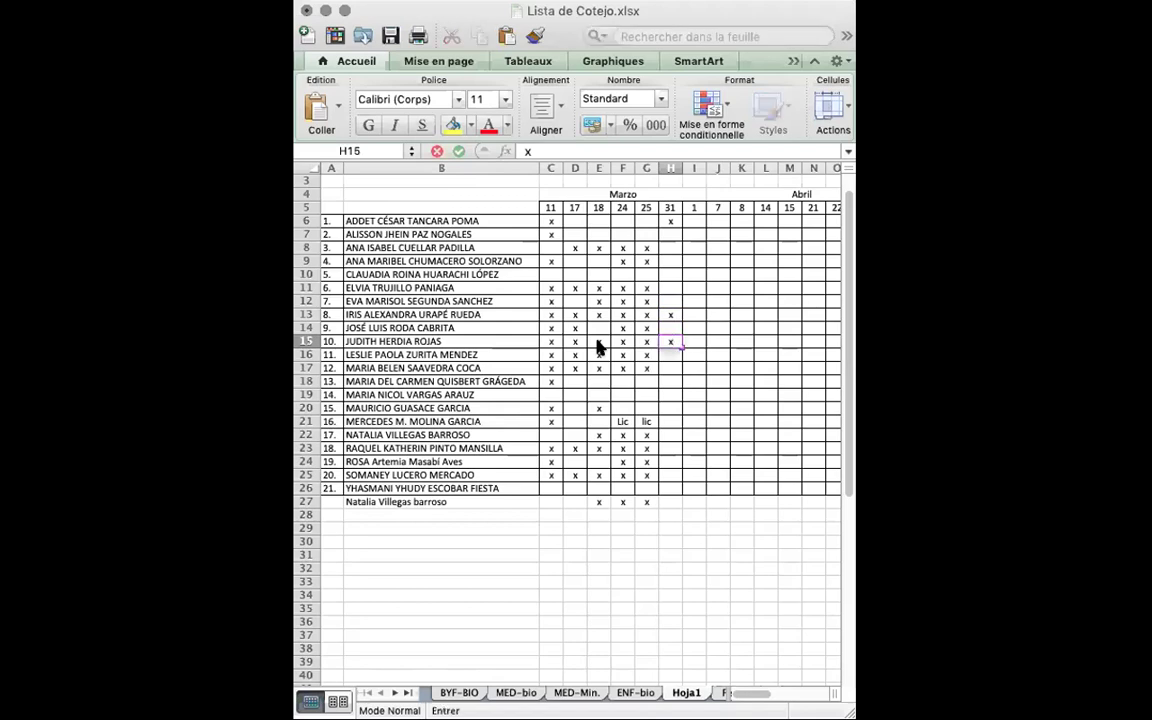
key(Return)
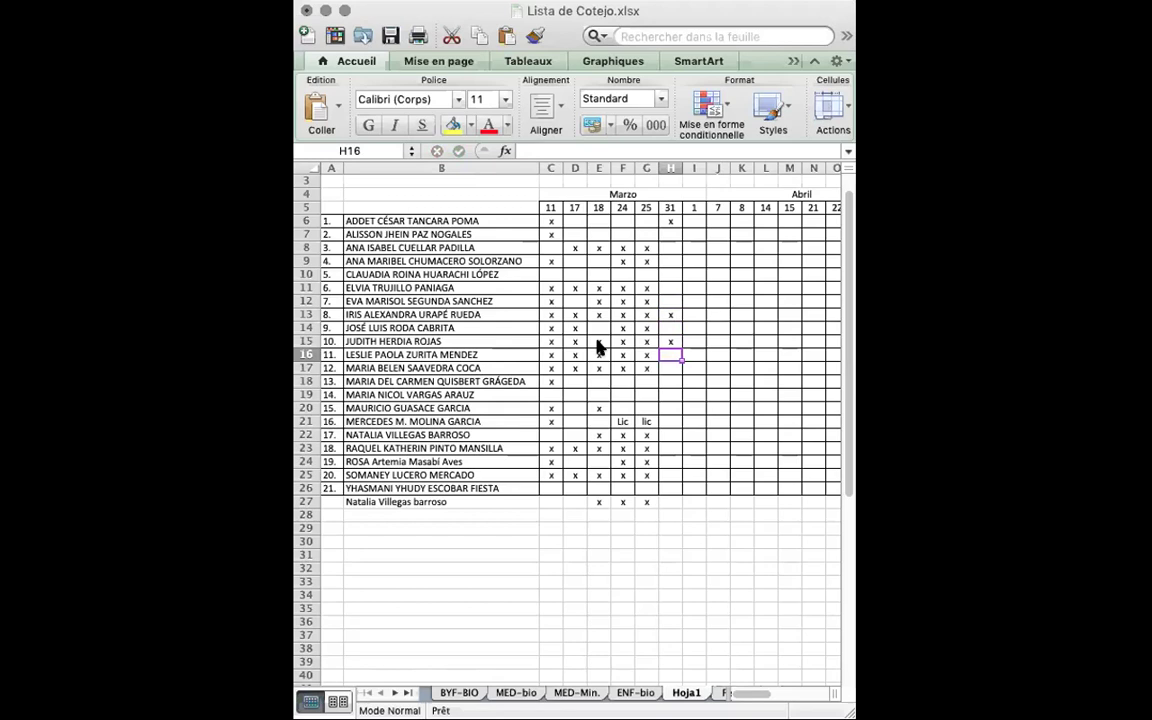
text(x)
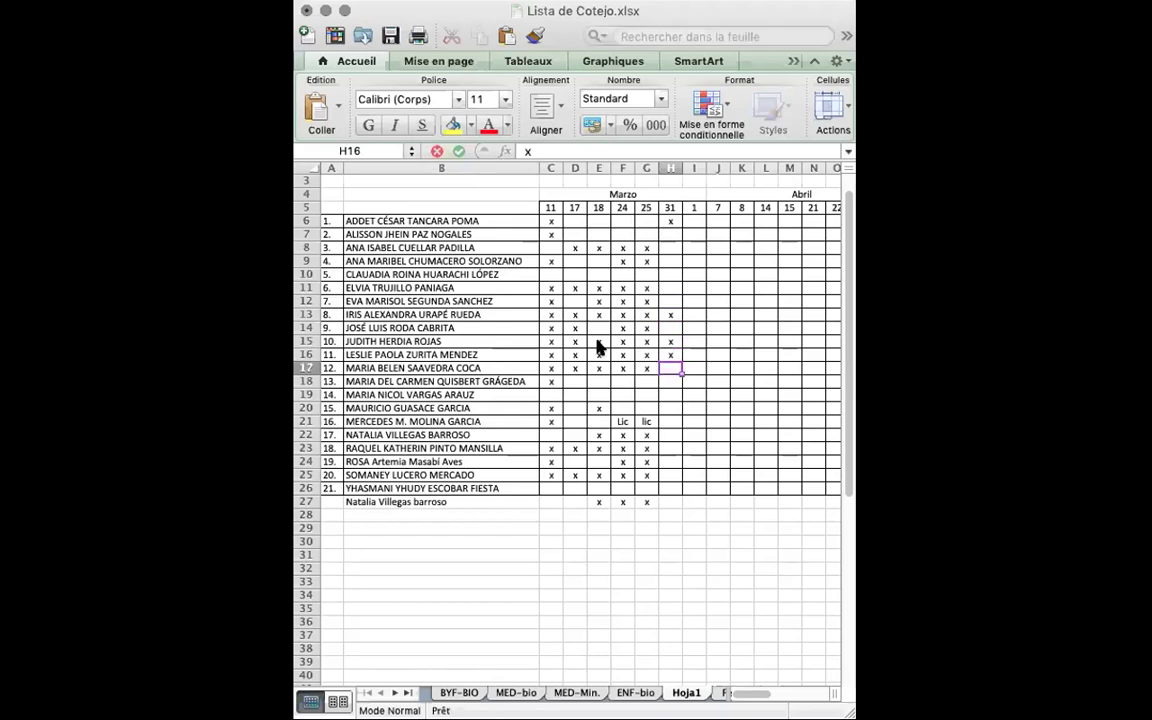
key(Return)
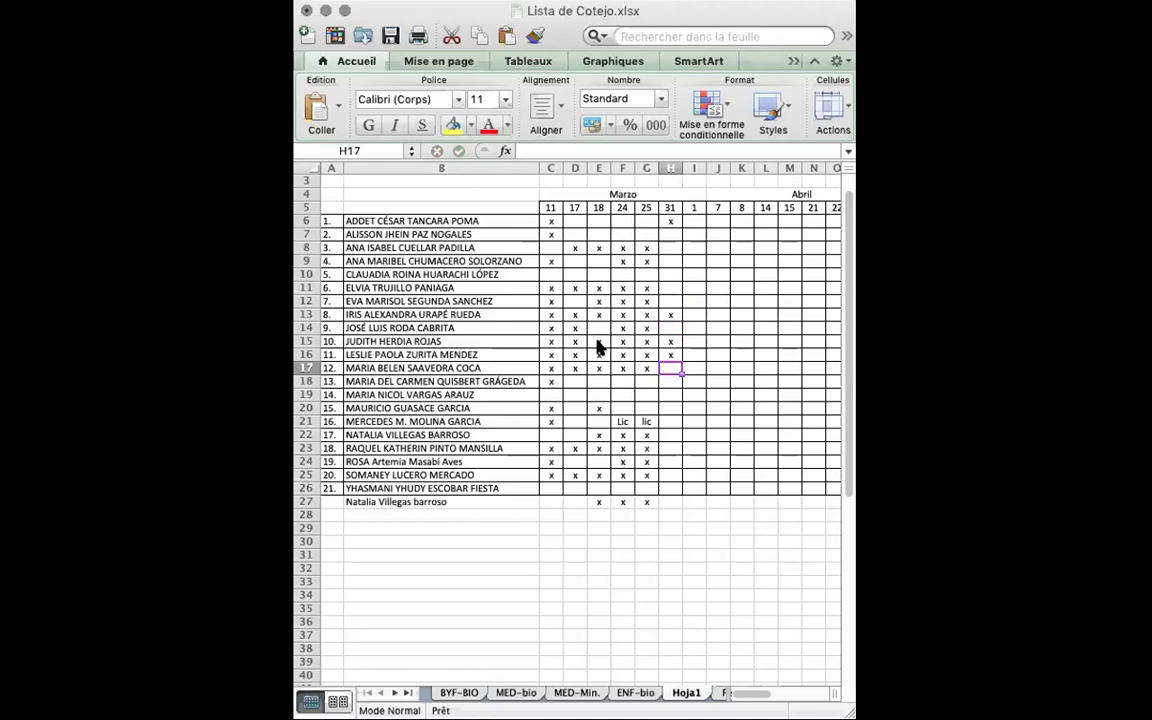
text(x)
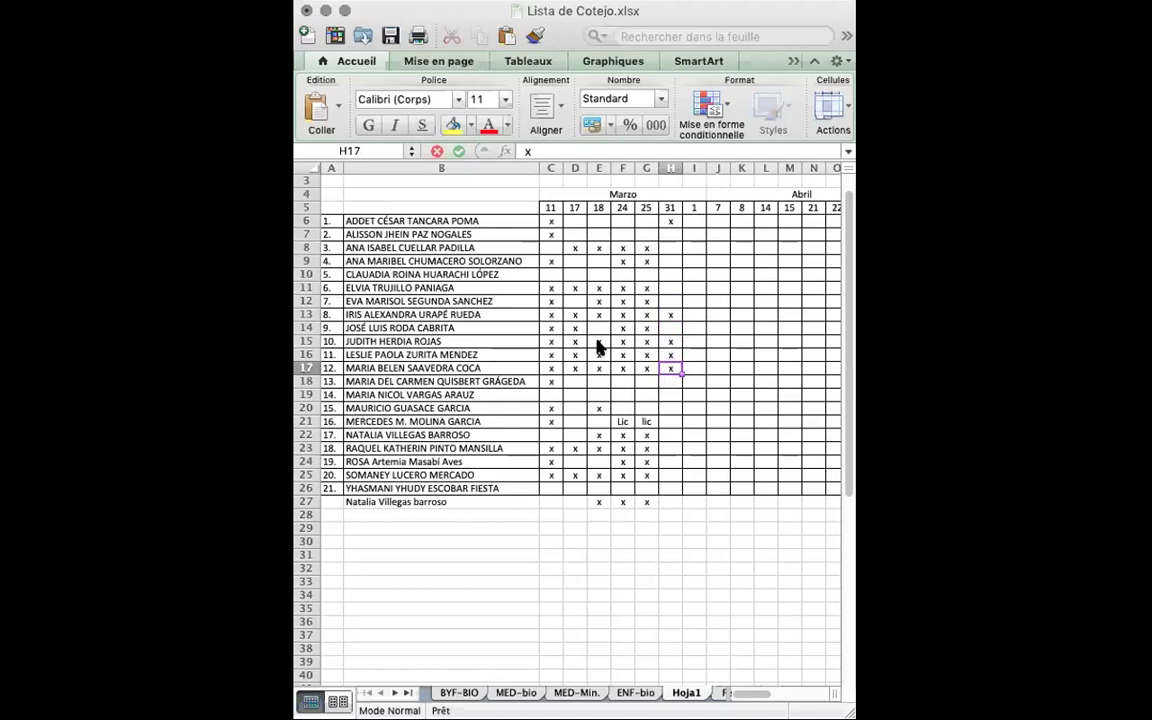
key(Return)
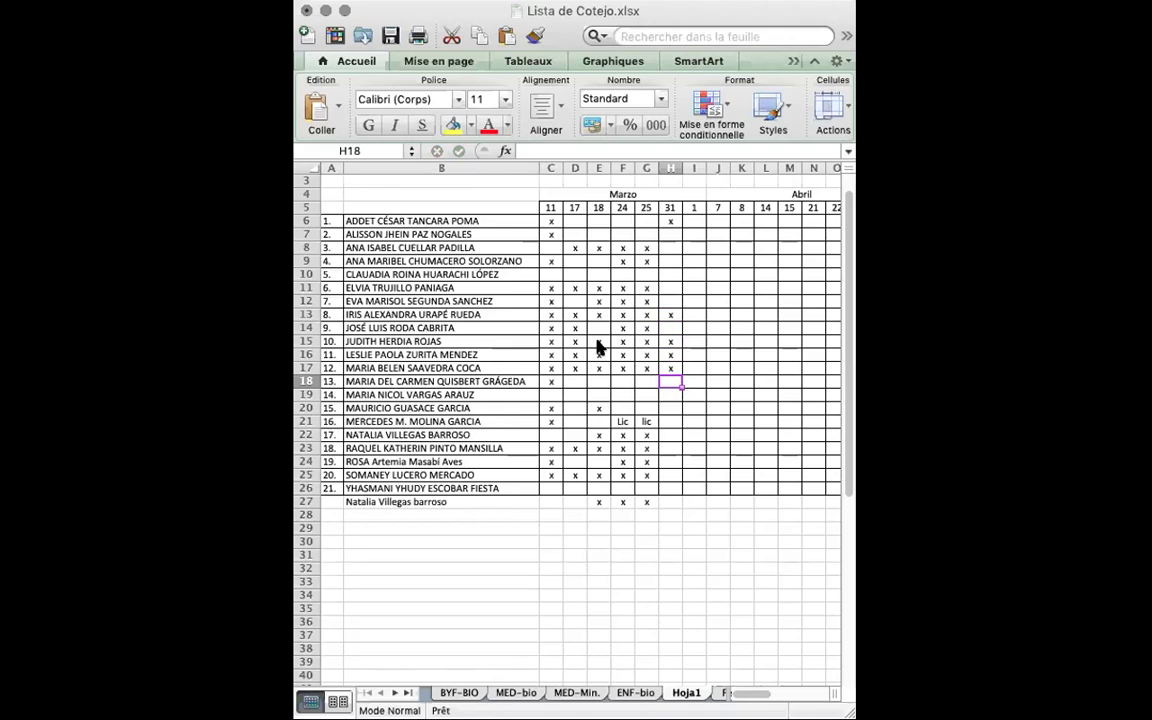
Mark students 18, 19 and 20 as present on 31 March with x in cells H23 through H25.
key(Down)
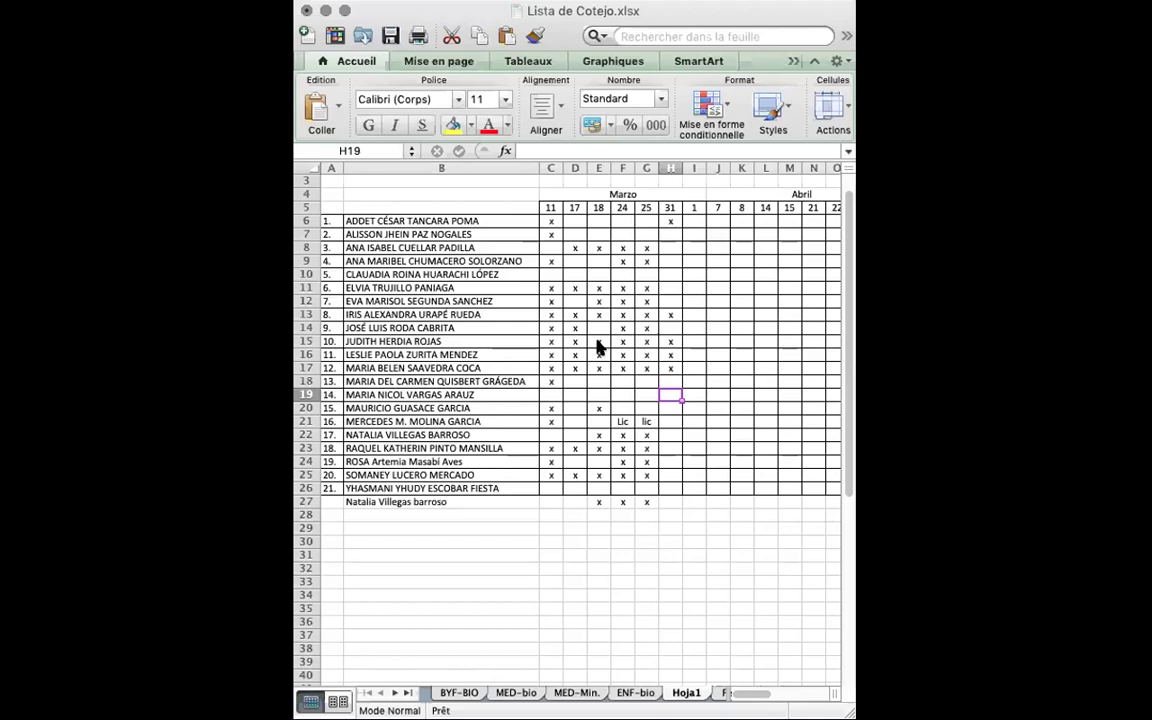
key(Return)
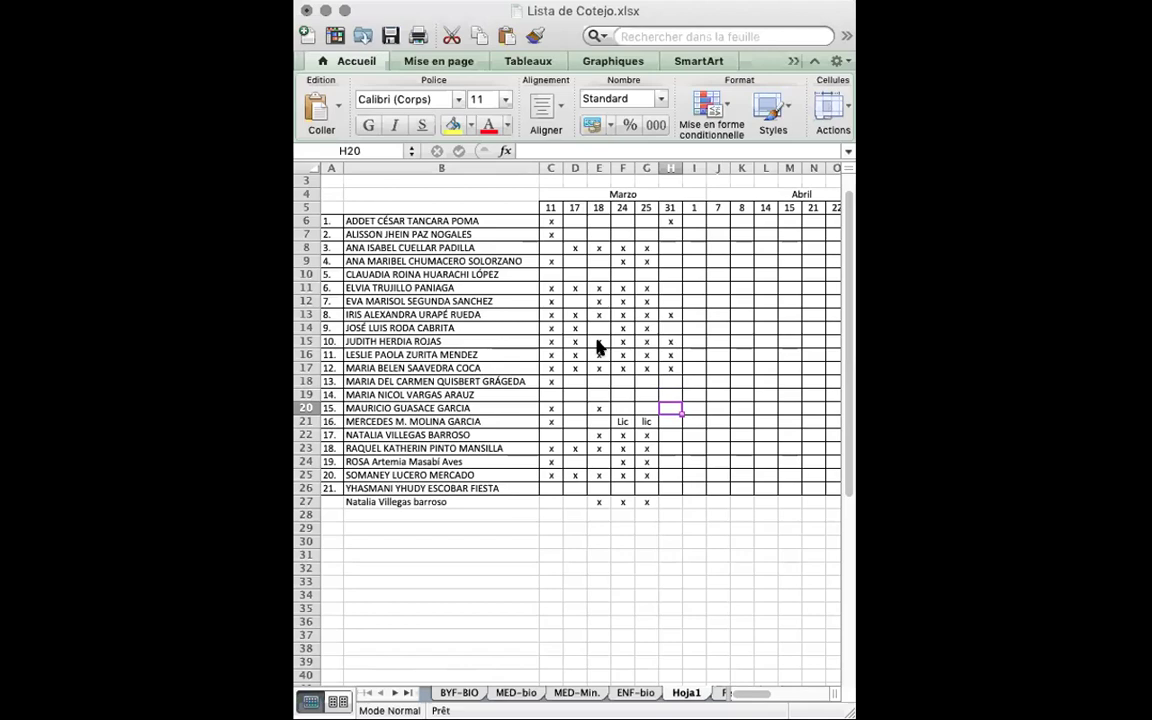
key(Return)
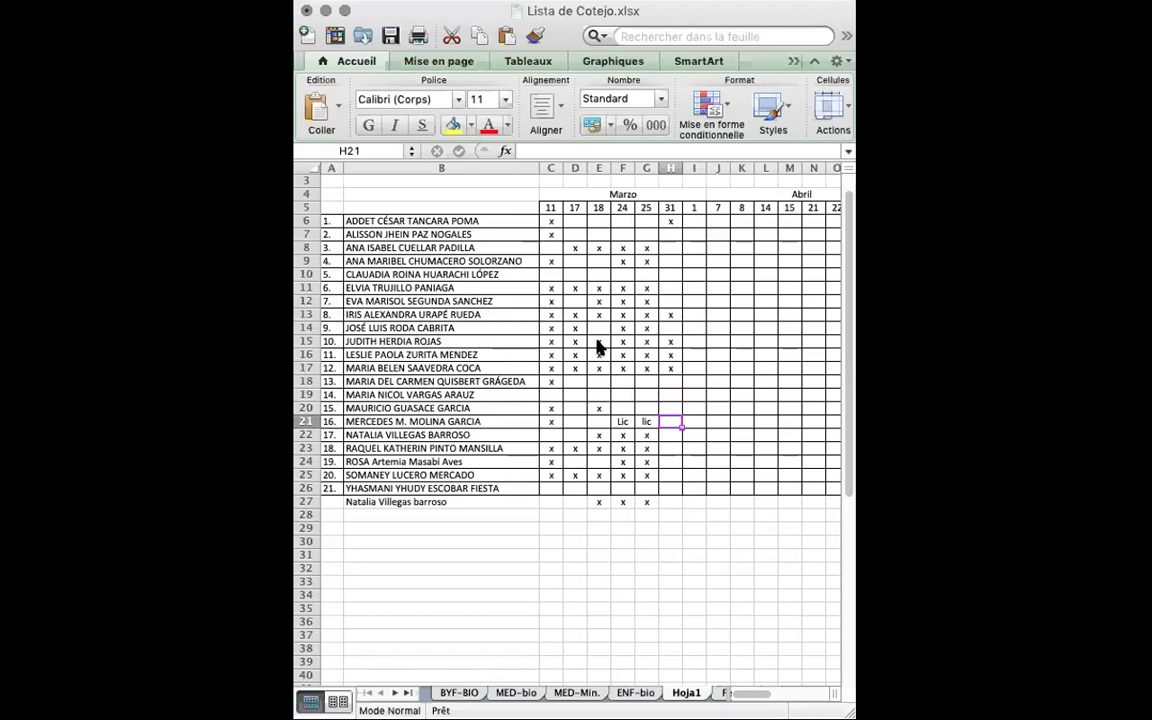
key(Return)
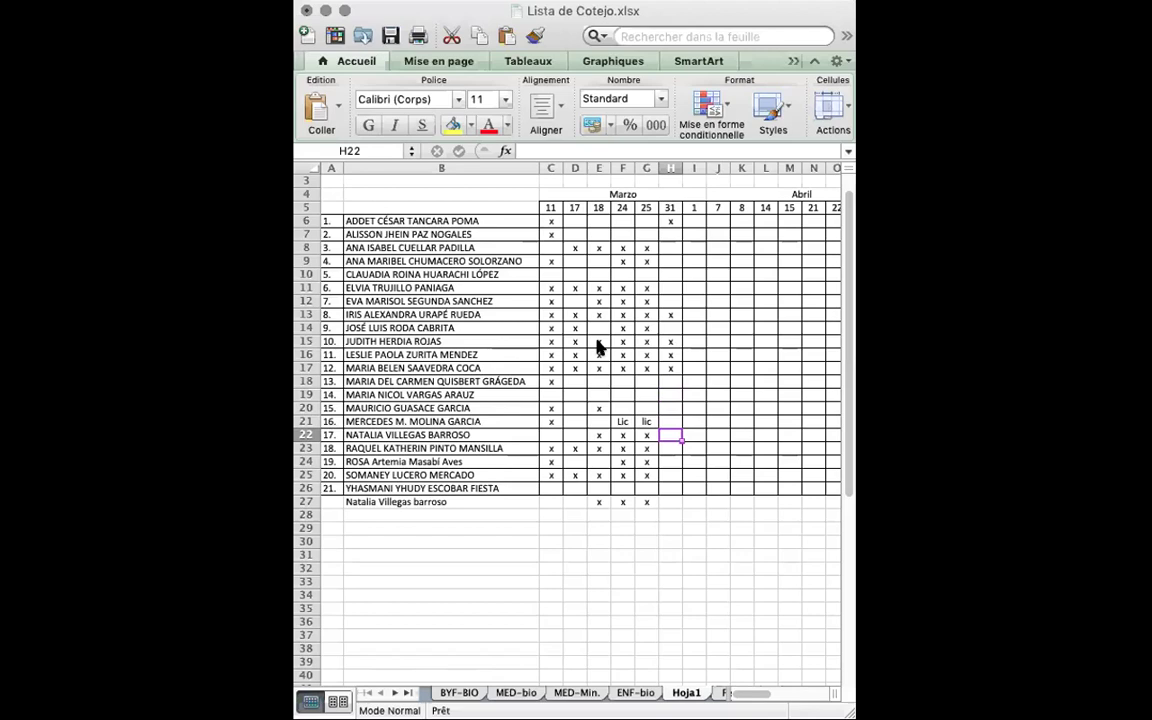
key(Down)
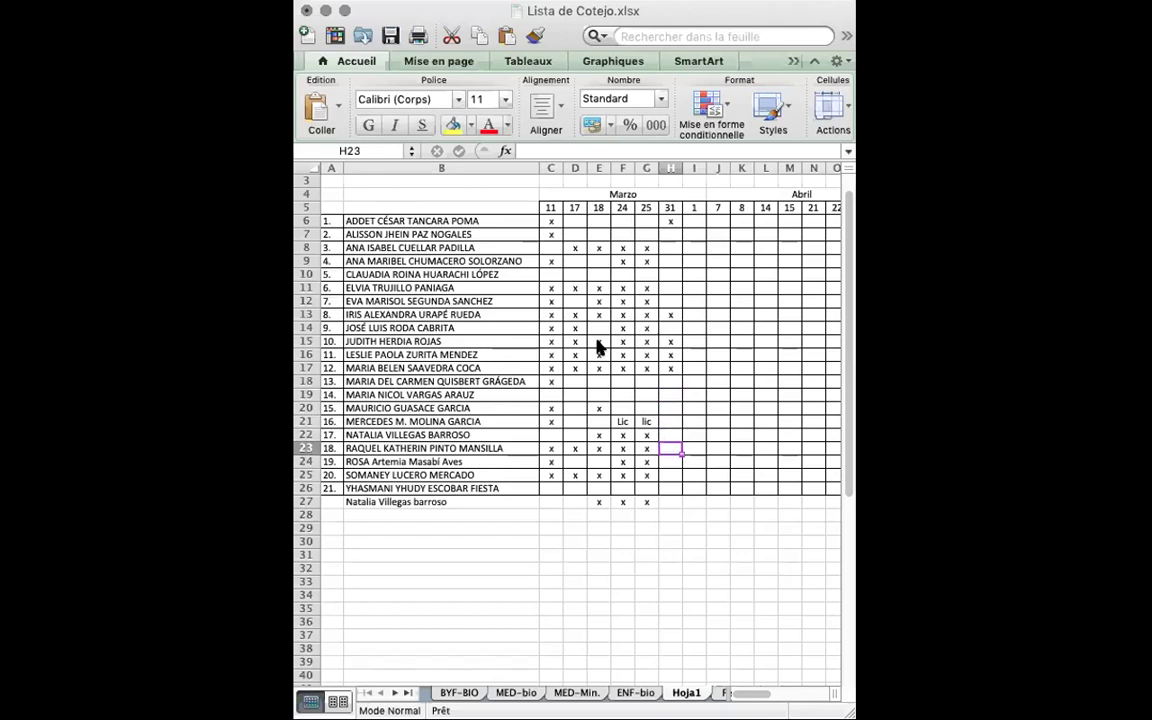
text(x)
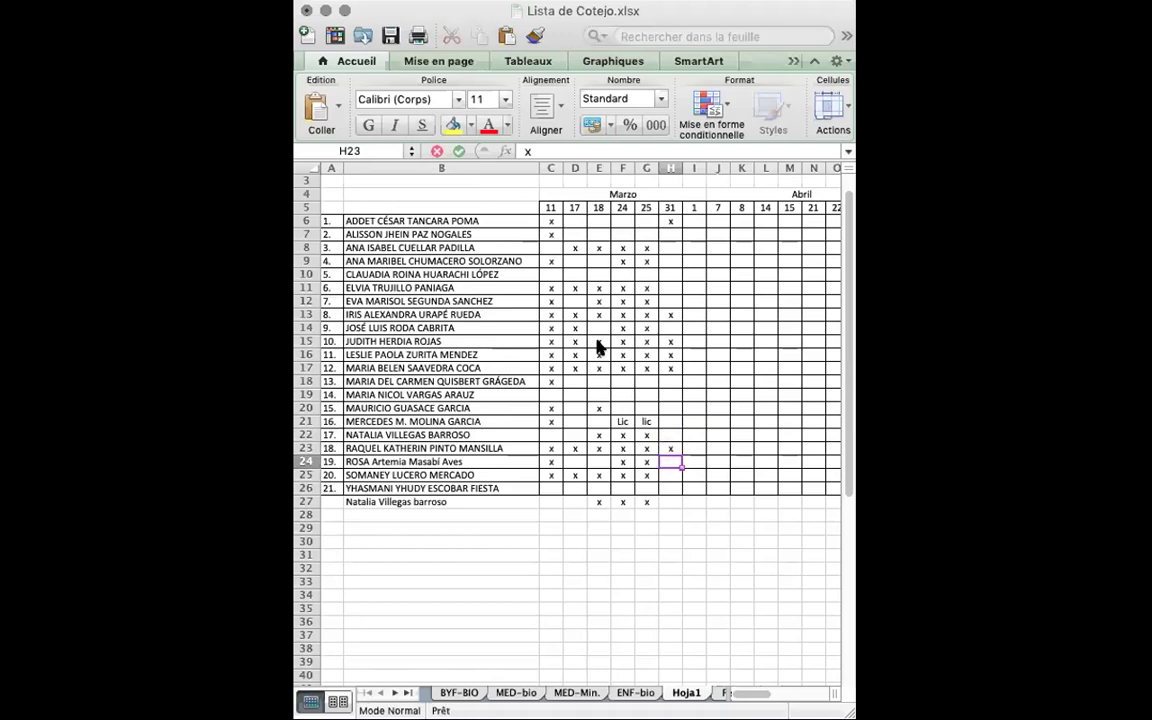
key(Return)
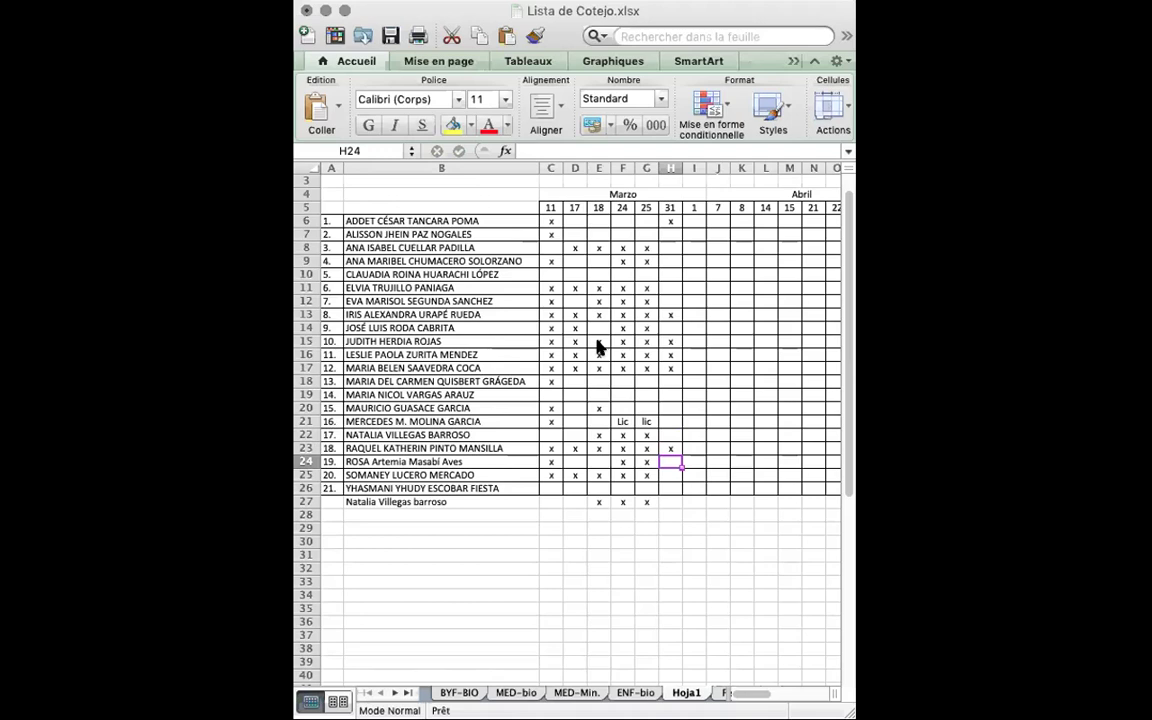
text(x)
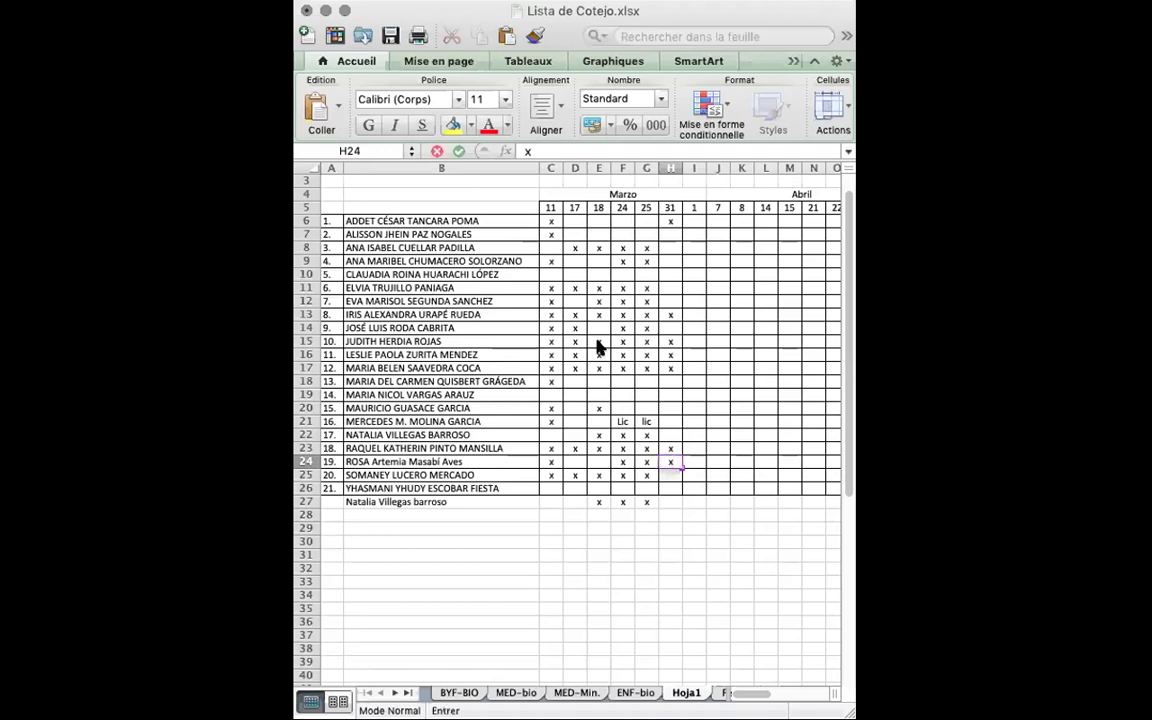
key(Return)
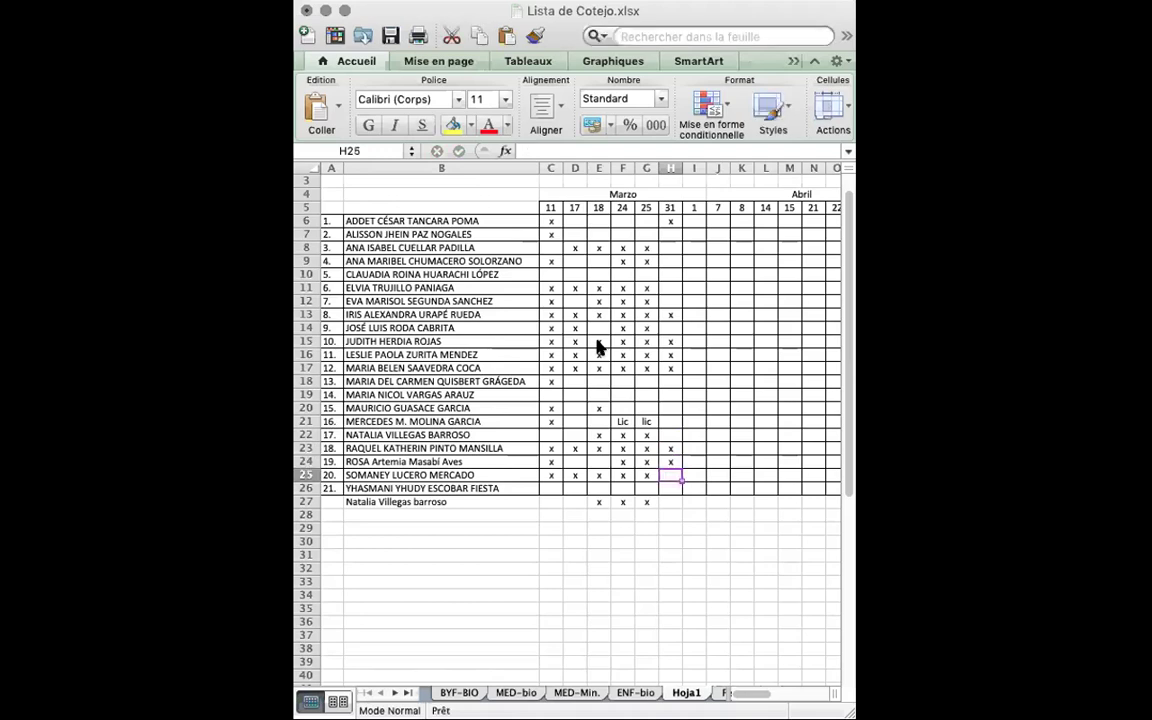
text(x)
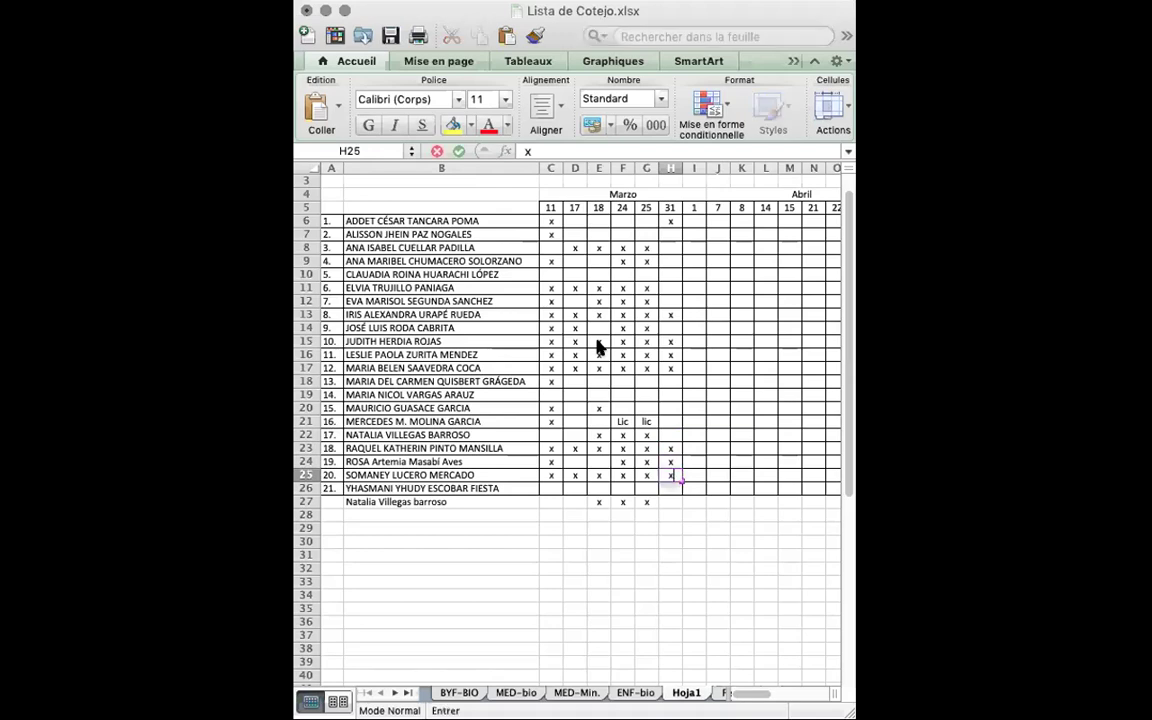
key(Return)
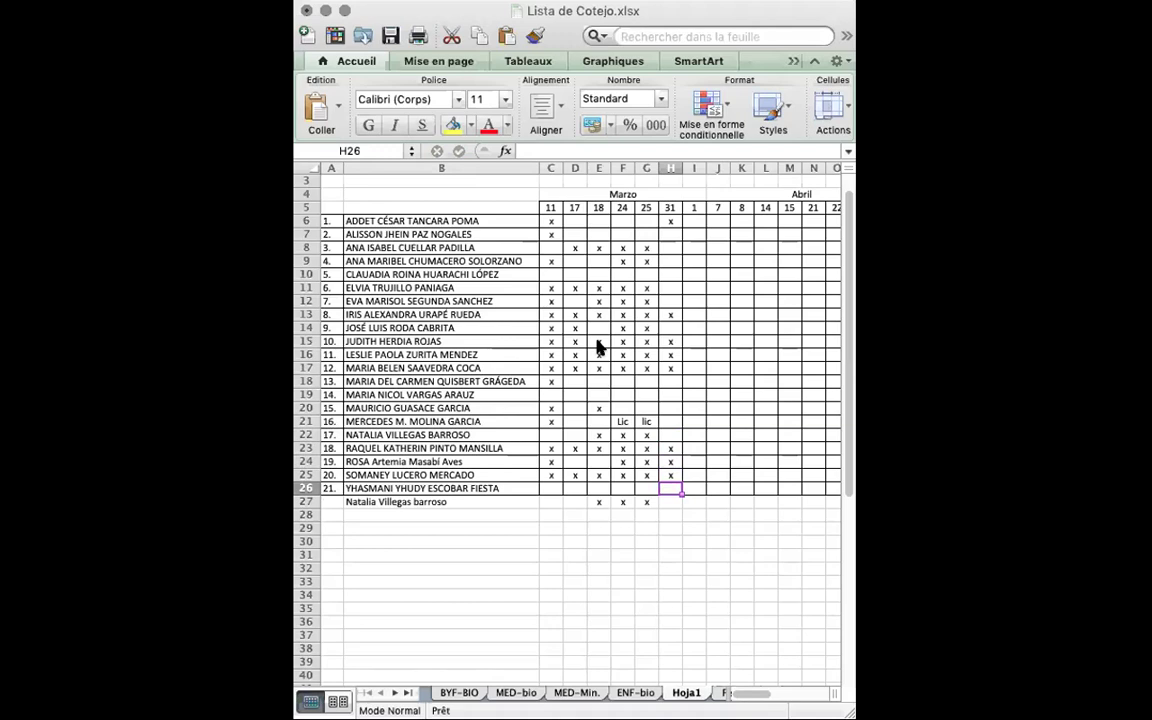
key(Return)
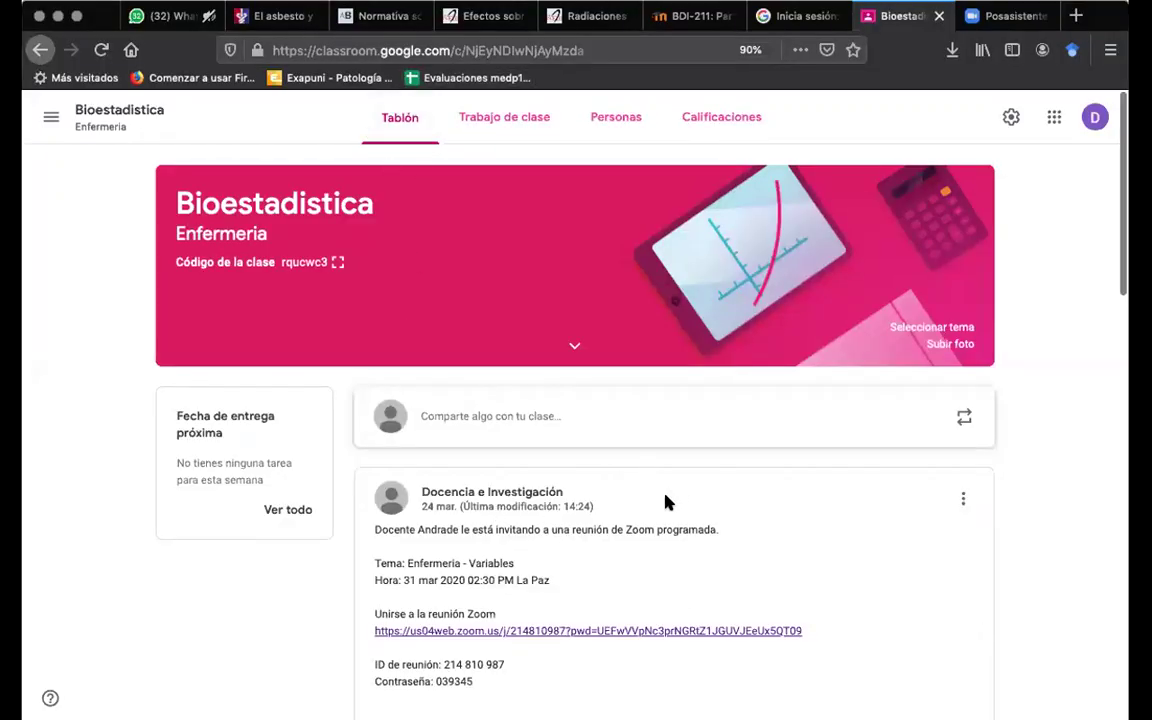
Look through the Bioestadistica class stream, from the Zoom meeting invitations down to the virtual class posts of 18 and 17 March.
scroll(665, 501, down, 3)
scroll(667, 501, down, 3)
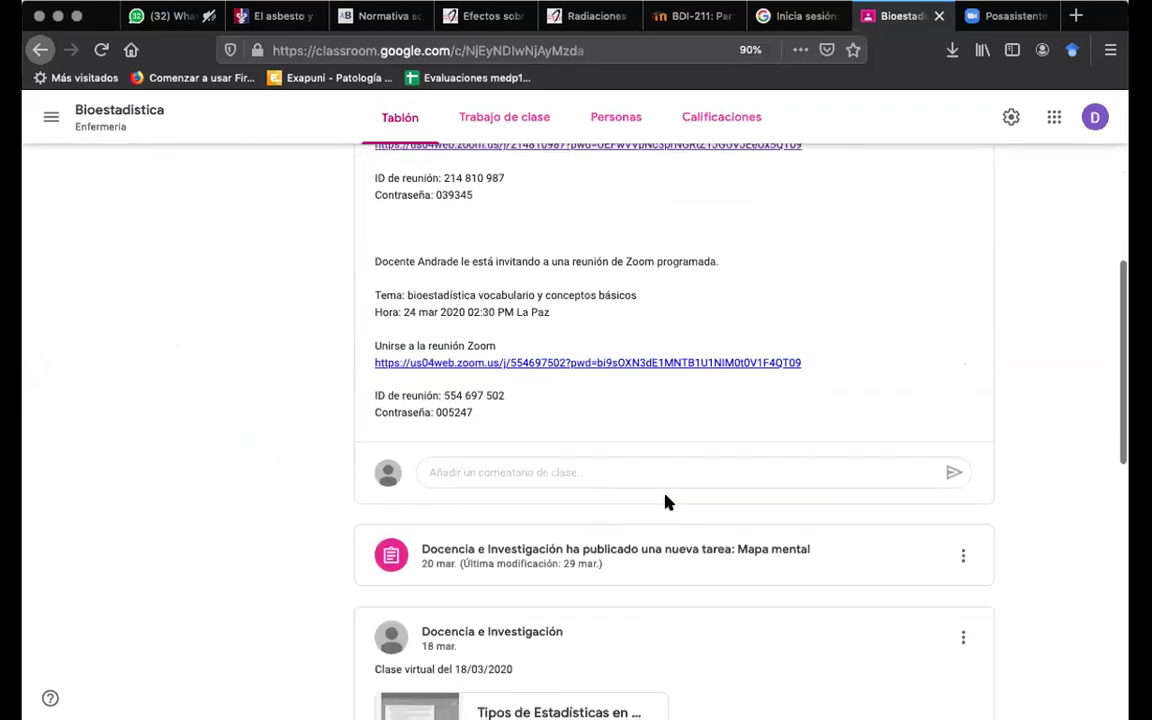
scroll(604, 380, up, 1)
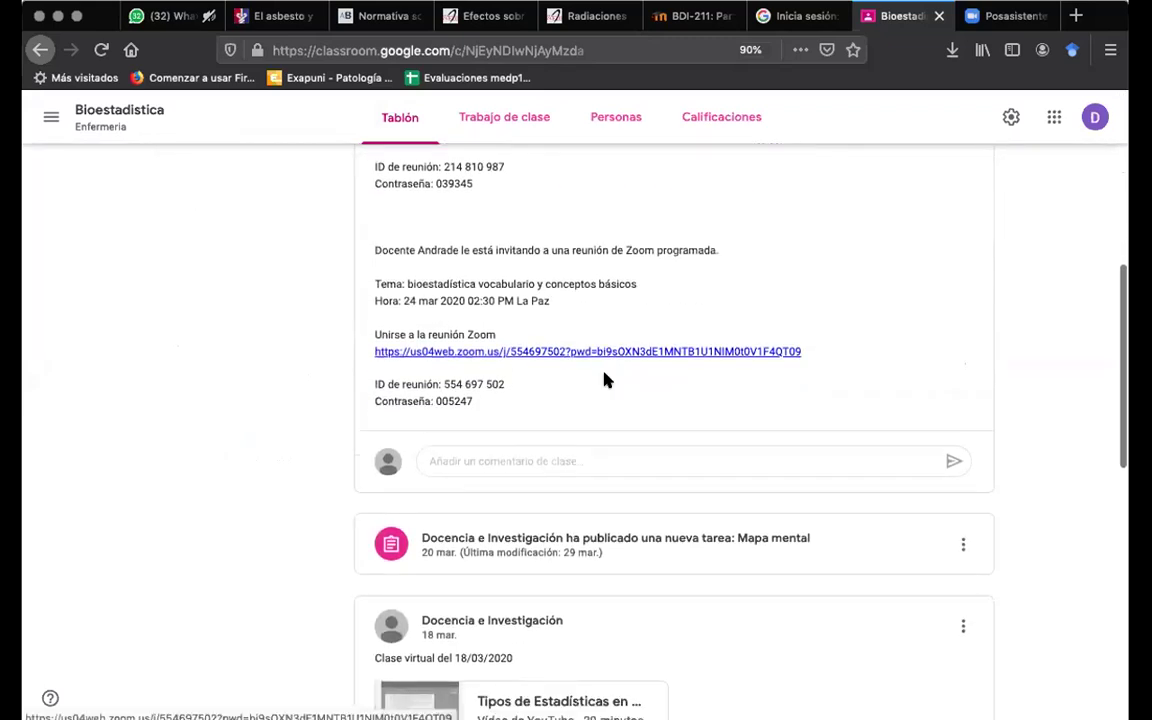
scroll(604, 380, down, 3)
scroll(604, 380, down, 4)
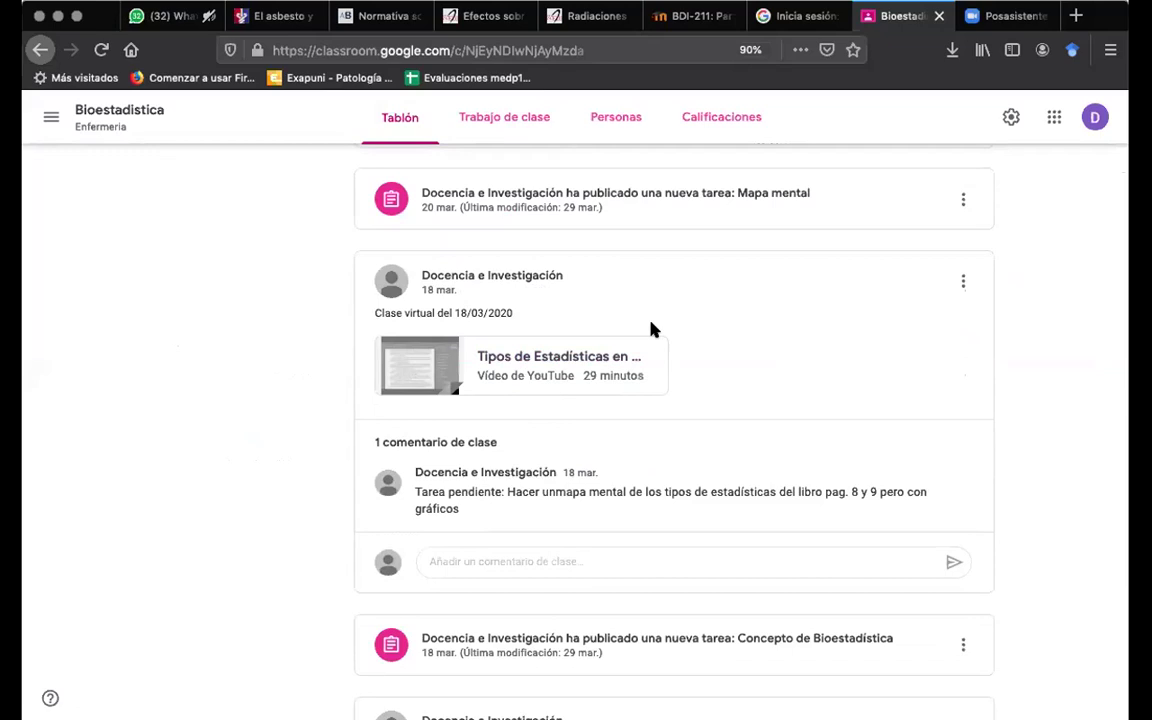
scroll(652, 328, down, 4)
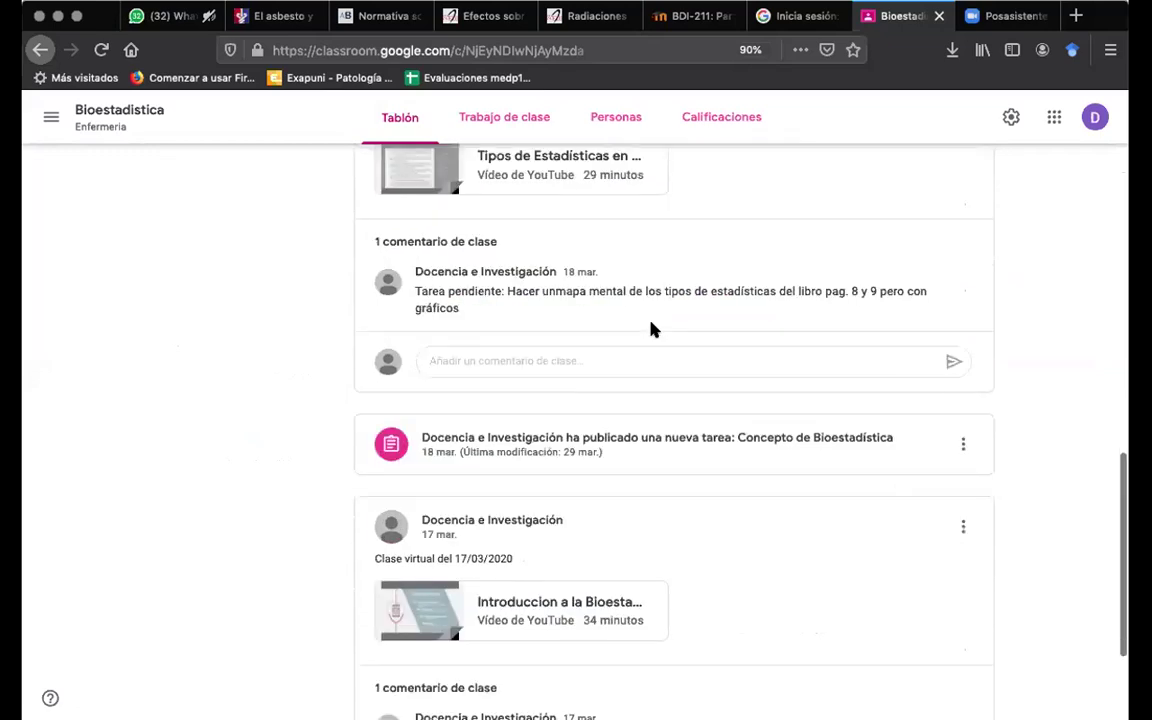
scroll(650, 329, down, 1)
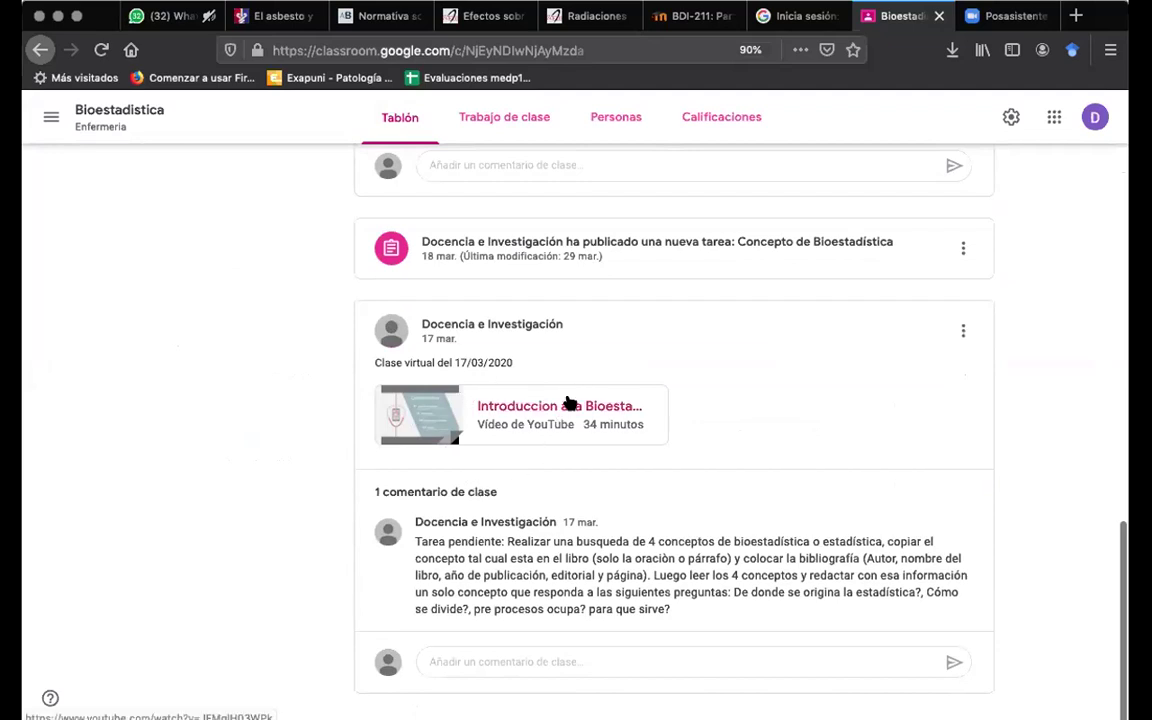
scroll(570, 395, up, 5)
scroll(568, 401, up, 10)
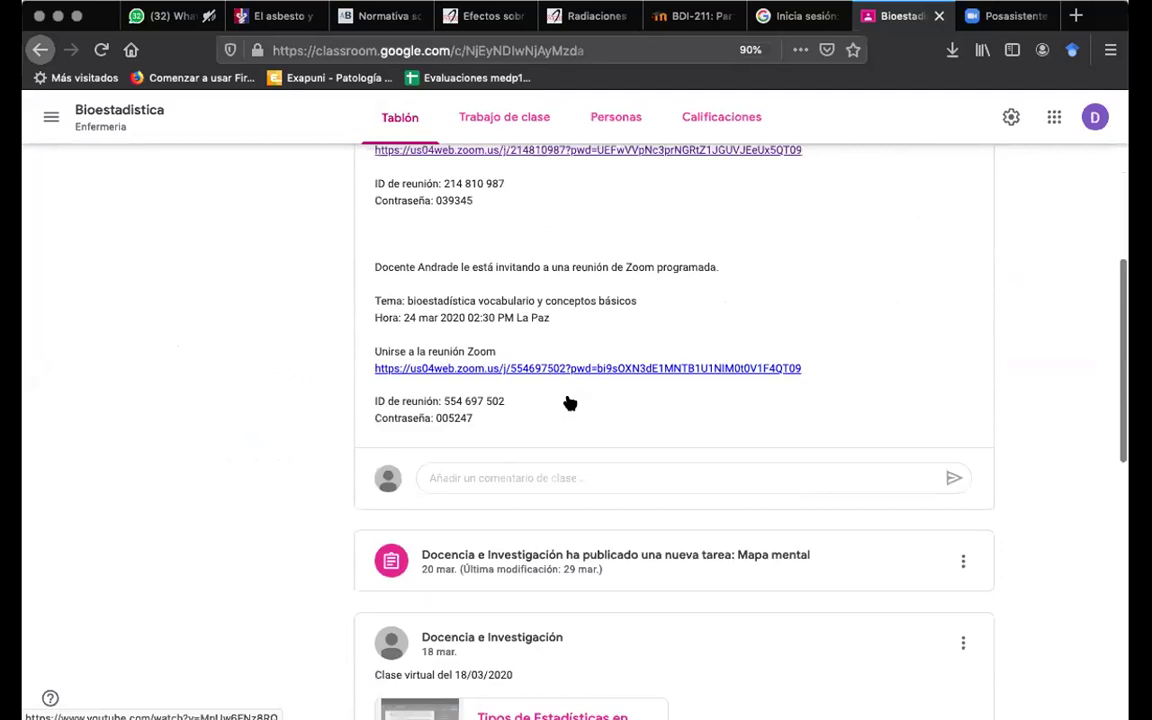
Review the Mapa mental and Concepto de Bioestadística assignments under Hito 2, including the graded submissions and instructions for Concepto de Bioestadística.
click(510, 116)
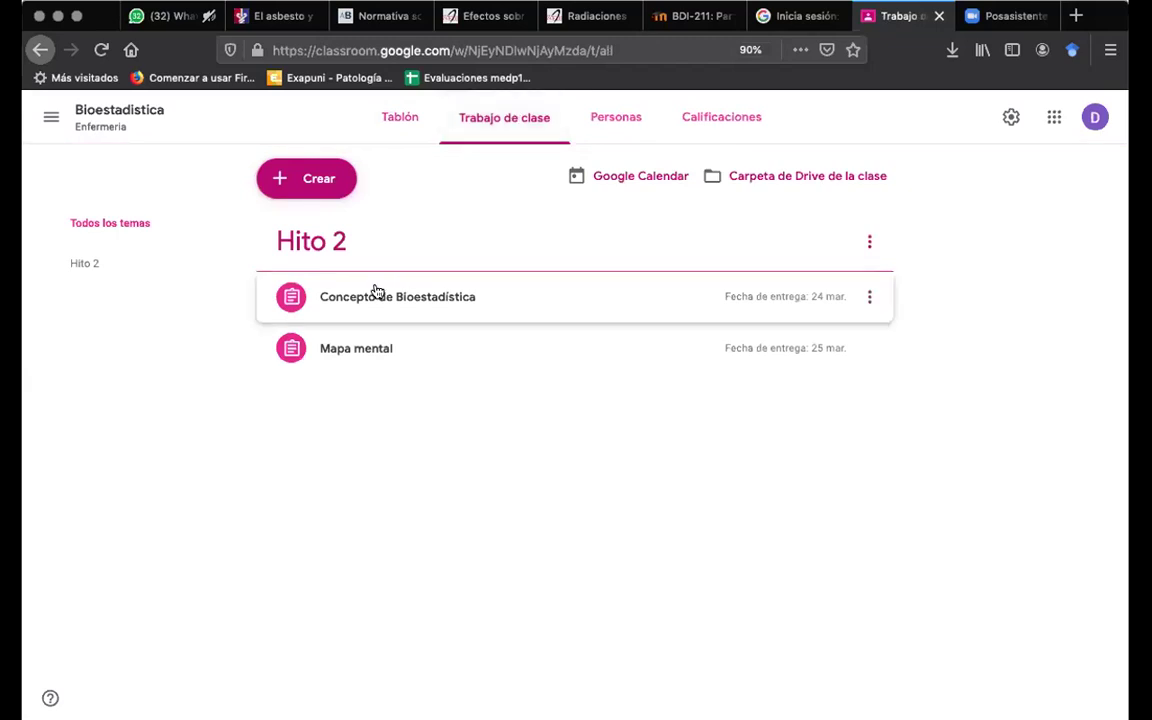
click(402, 354)
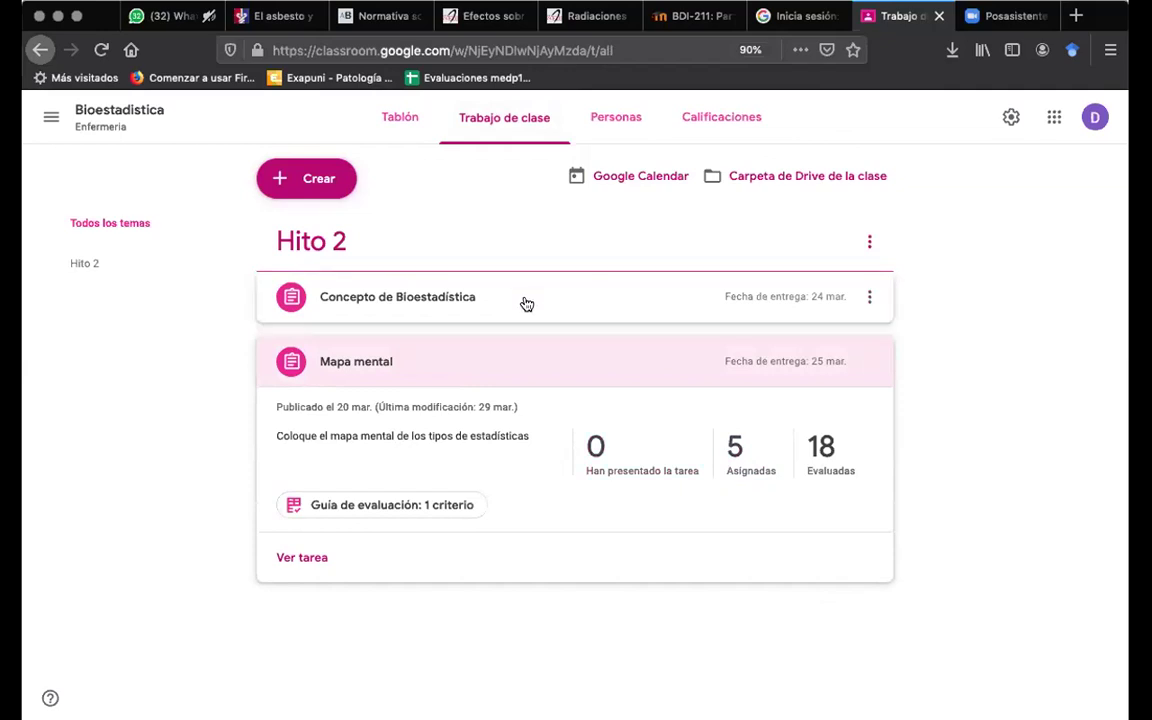
click(488, 302)
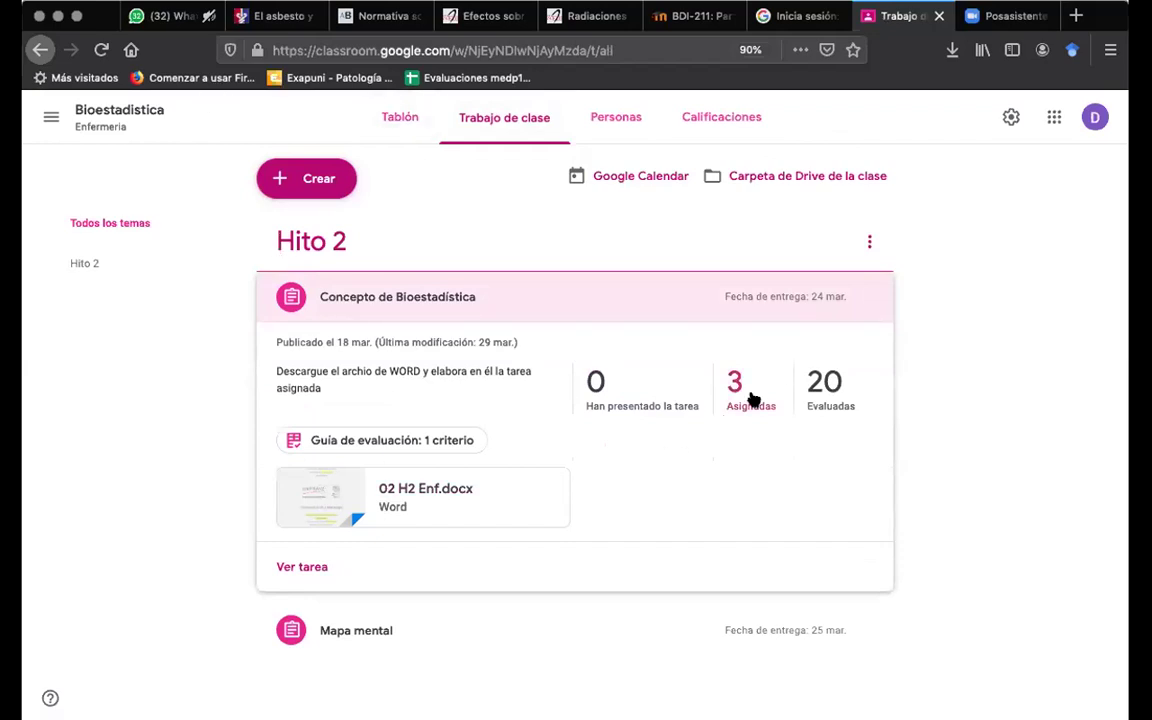
click(825, 390)
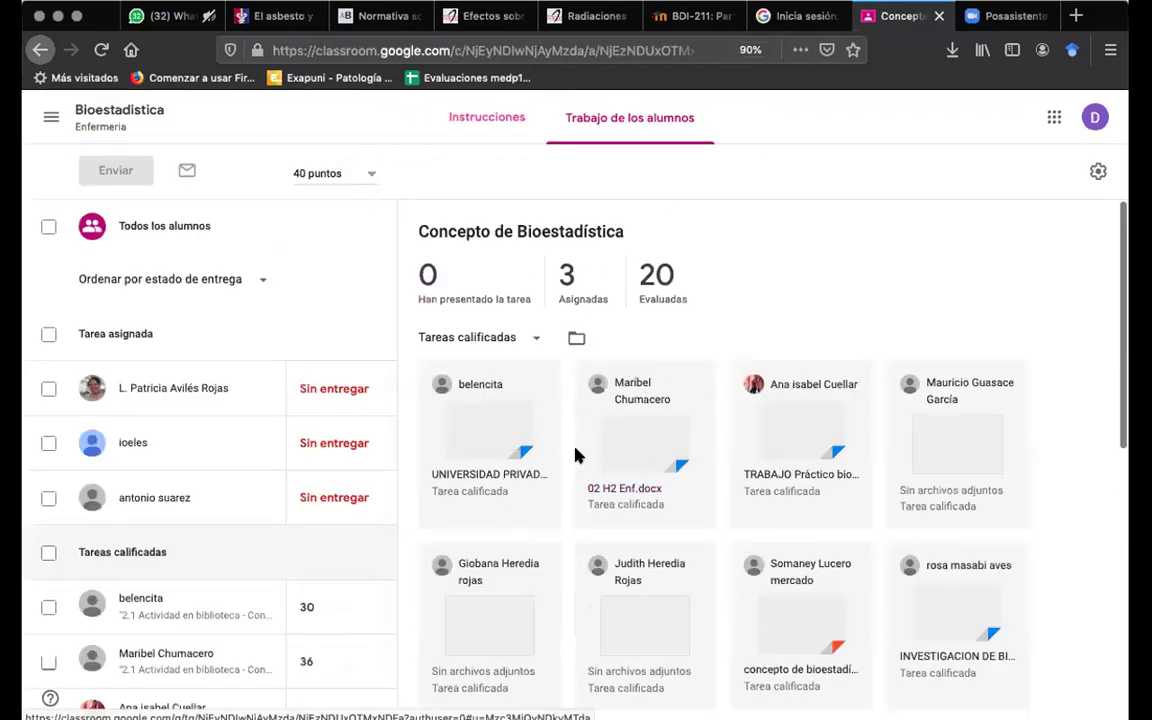
click(489, 122)
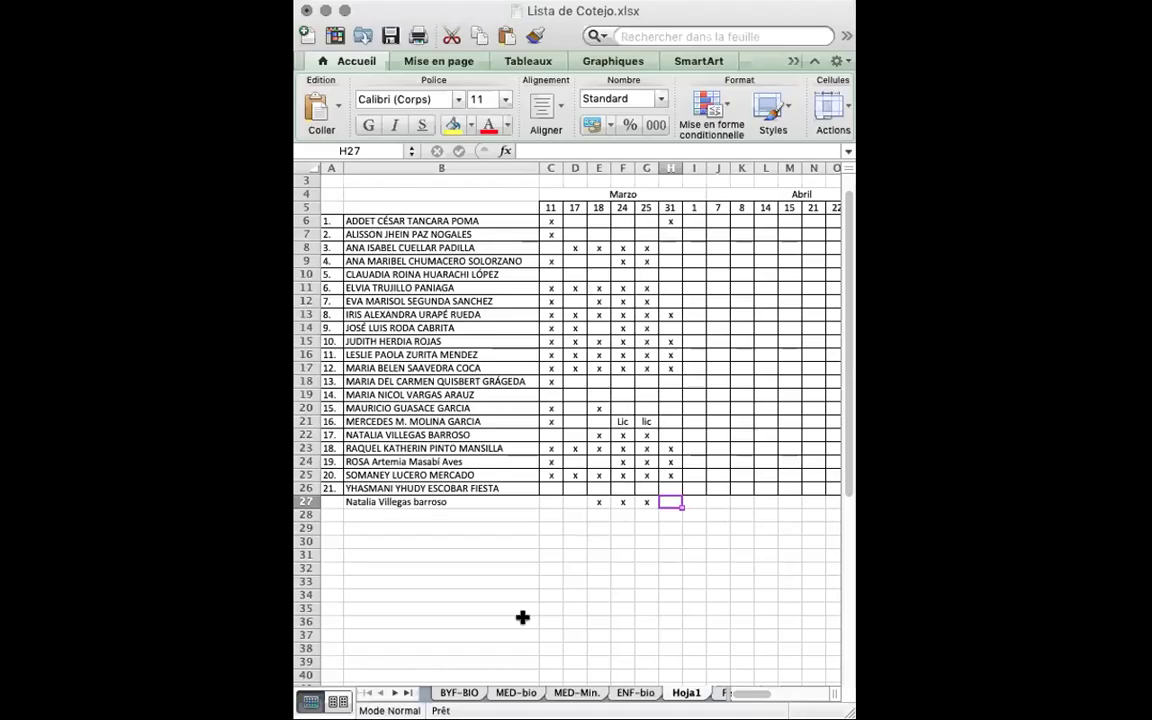
In the Lista de Cotejo.xlsx workbook, open the ENF-bio sheet and select the Capacidad investigativa criterion in cell B8.
click(634, 692)
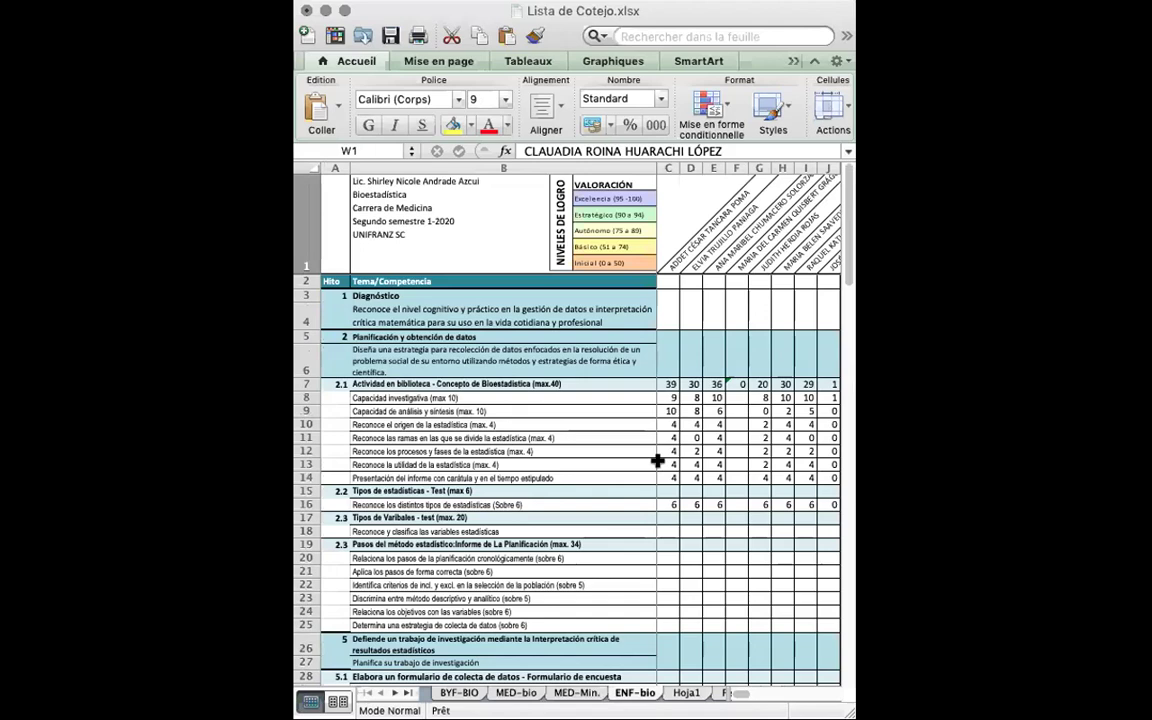
click(452, 411)
click(529, 372)
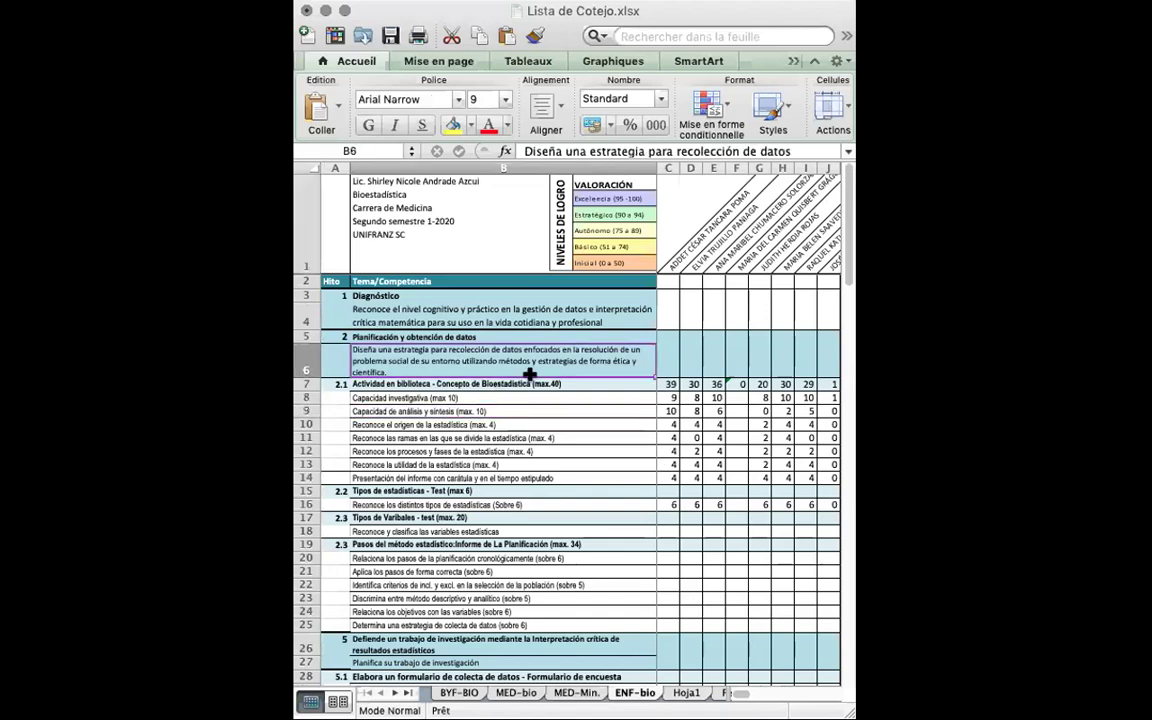
key(Down)
key(Down)
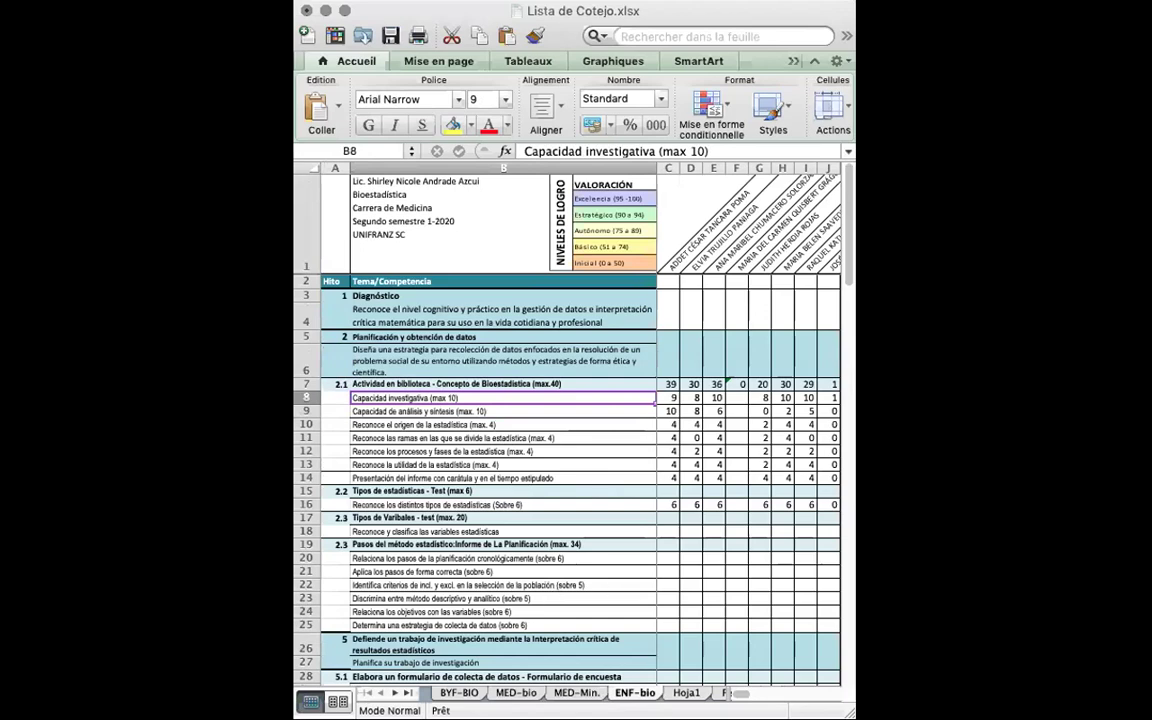
Enlarge the workbook window and set the ENF-bio sheet's zoom to 150%.
click(344, 10)
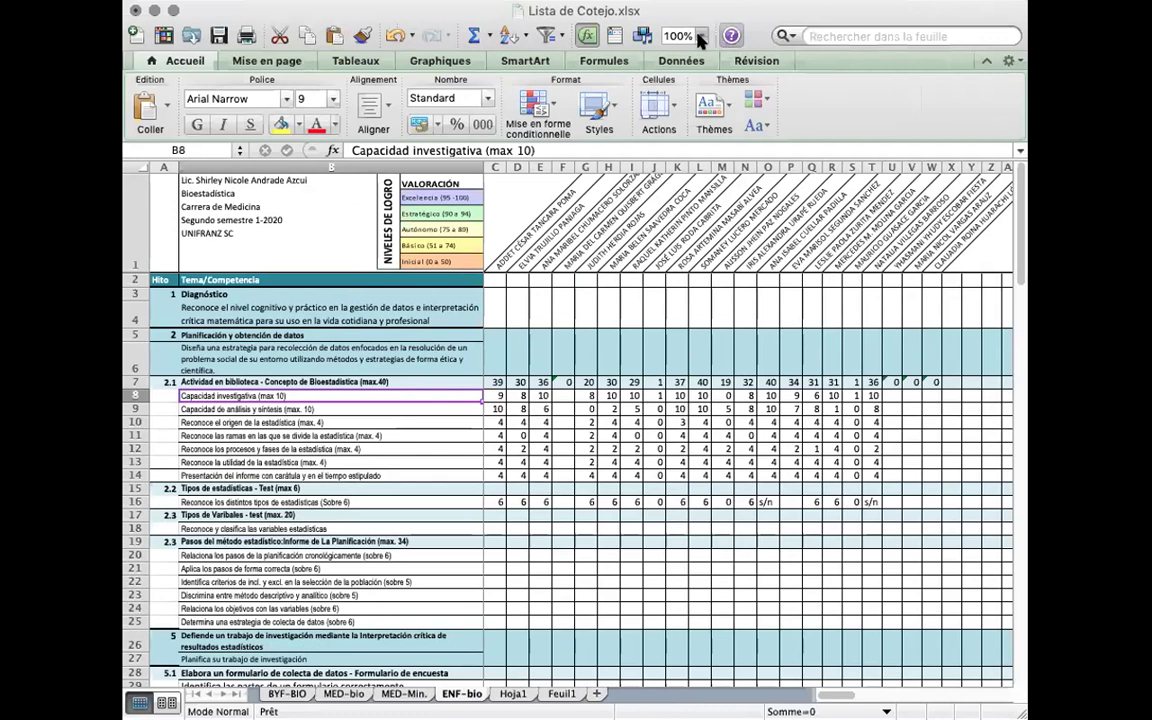
click(701, 36)
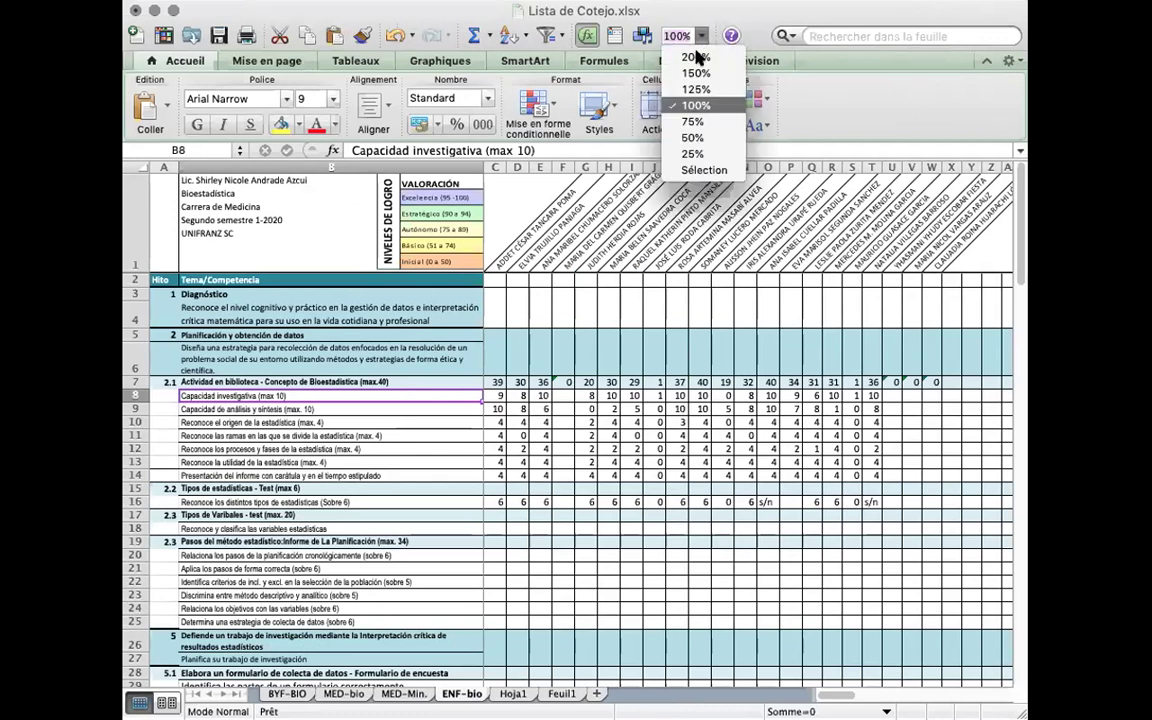
click(696, 73)
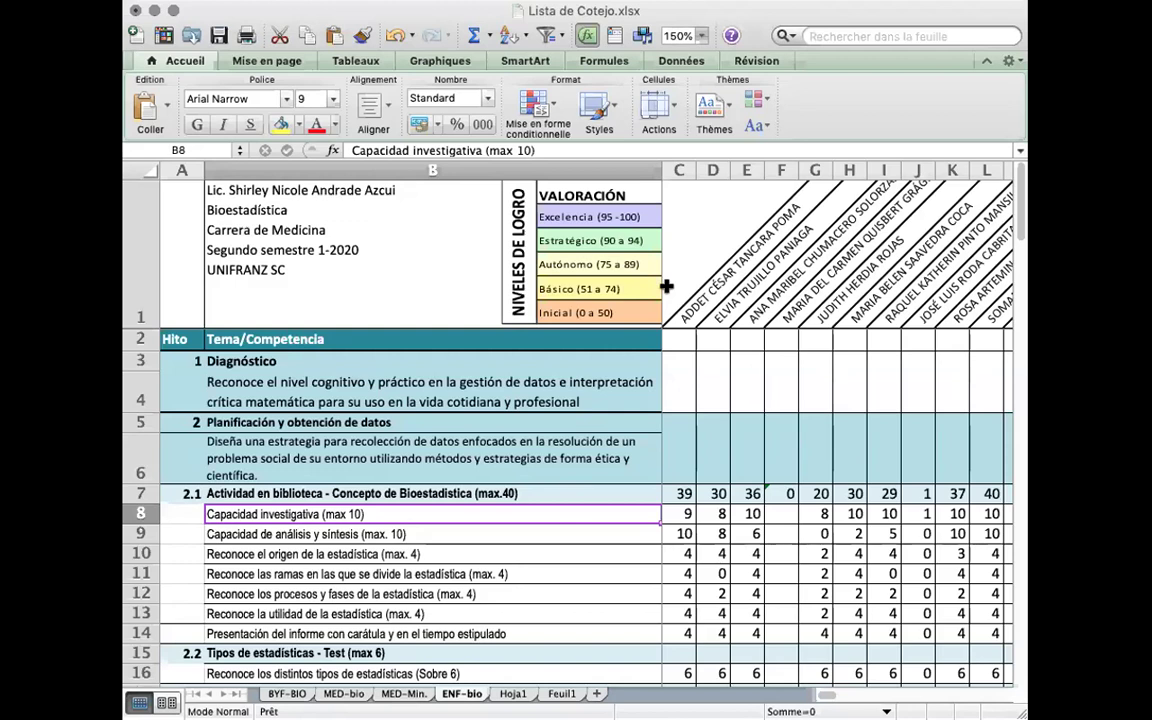
Examine activity 2.1 and its Capacidad investigativa and Capacidad de análisis y síntesis criteria, including the students' row 9 scores.
click(252, 494)
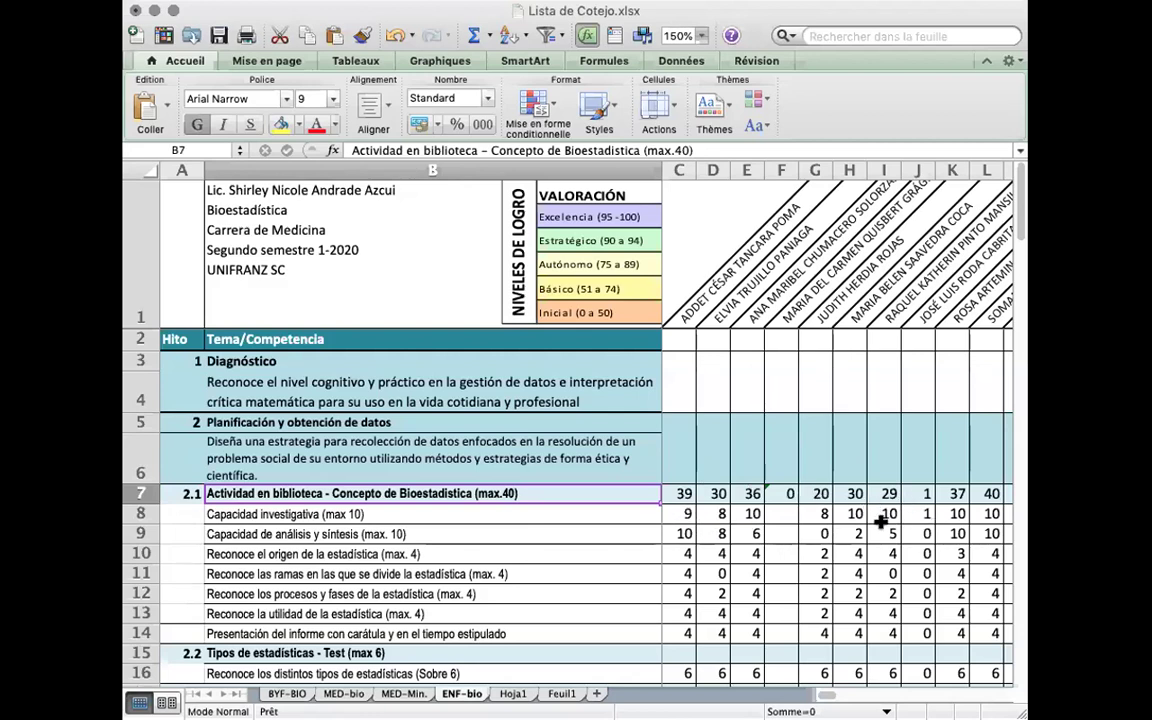
click(376, 516)
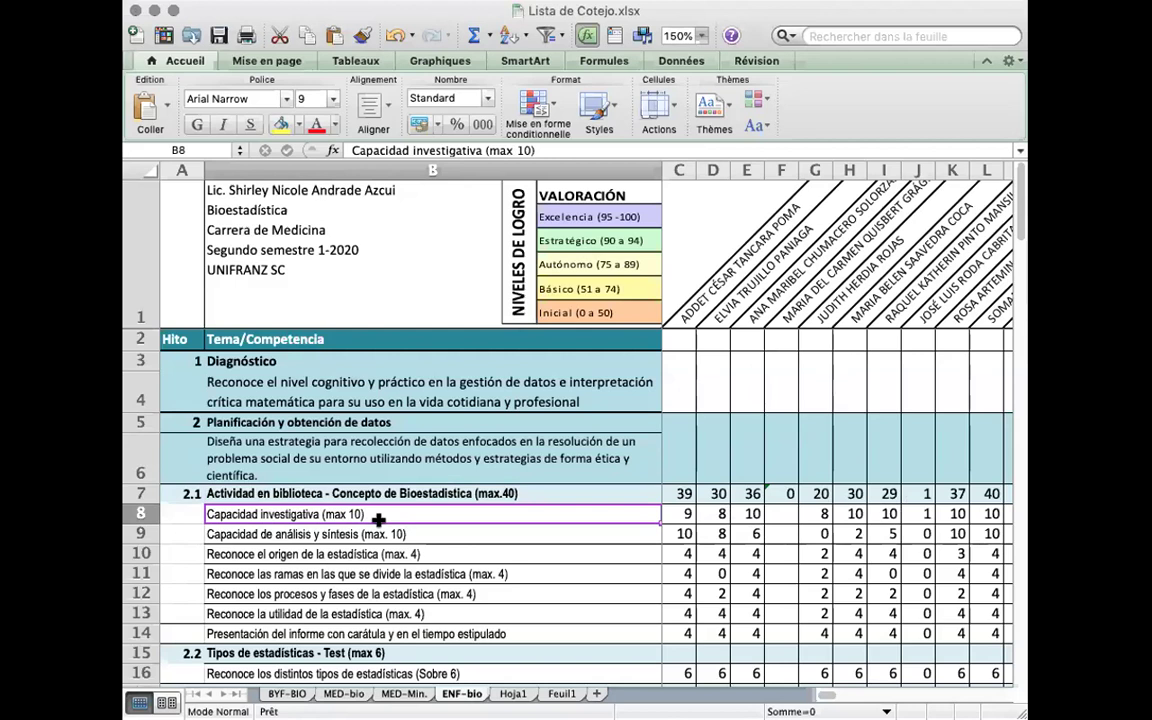
click(357, 532)
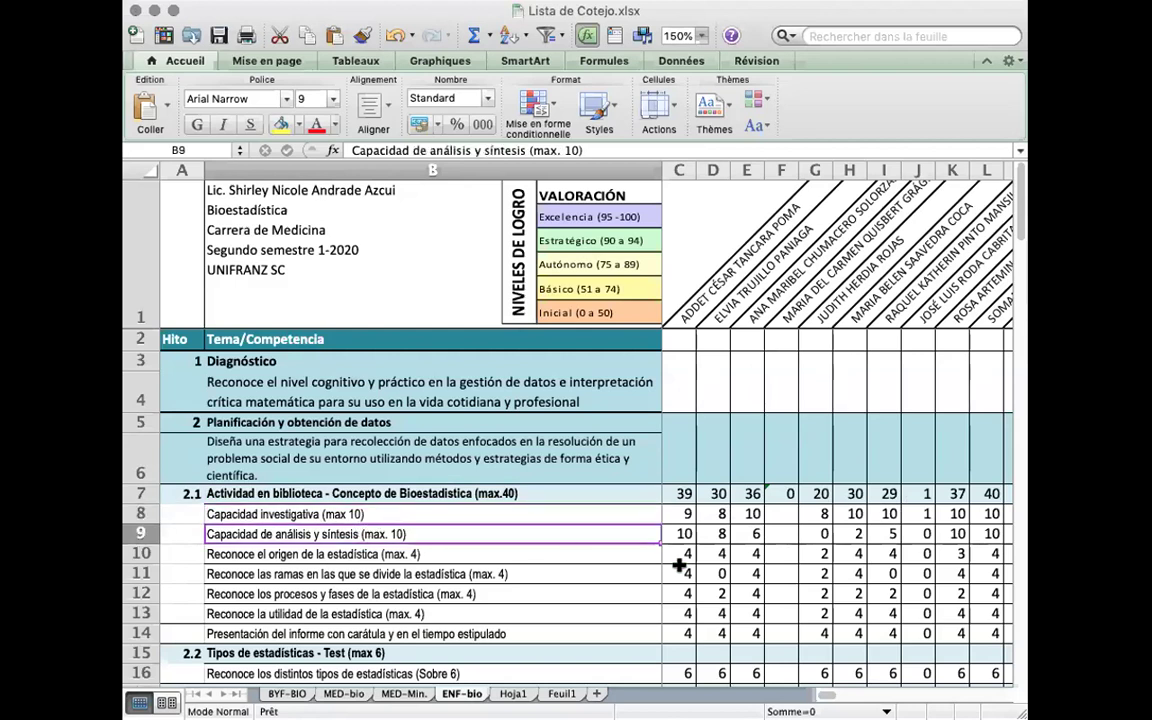
click(750, 533)
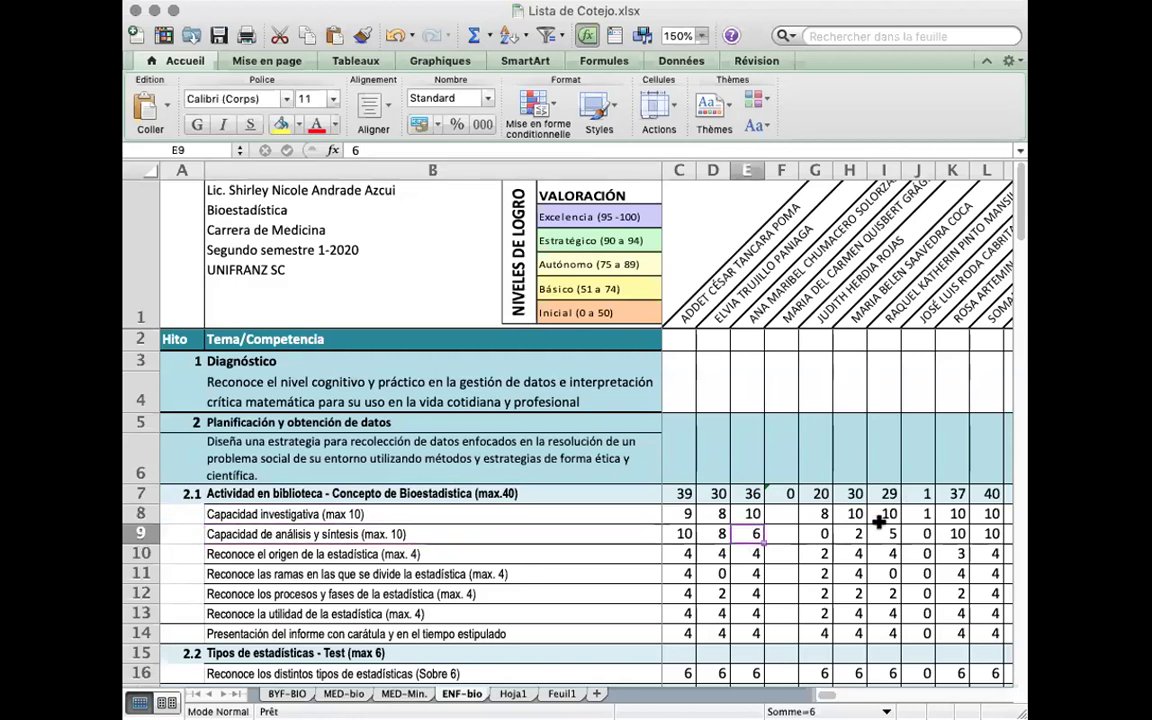
click(878, 532)
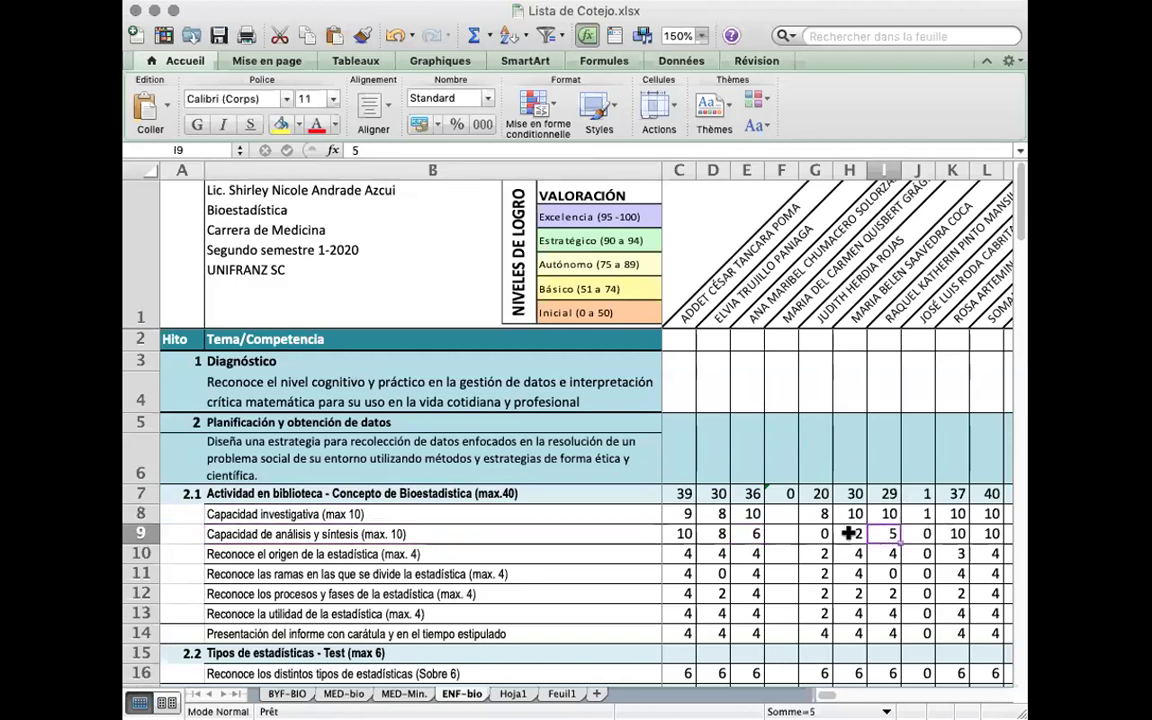
click(410, 507)
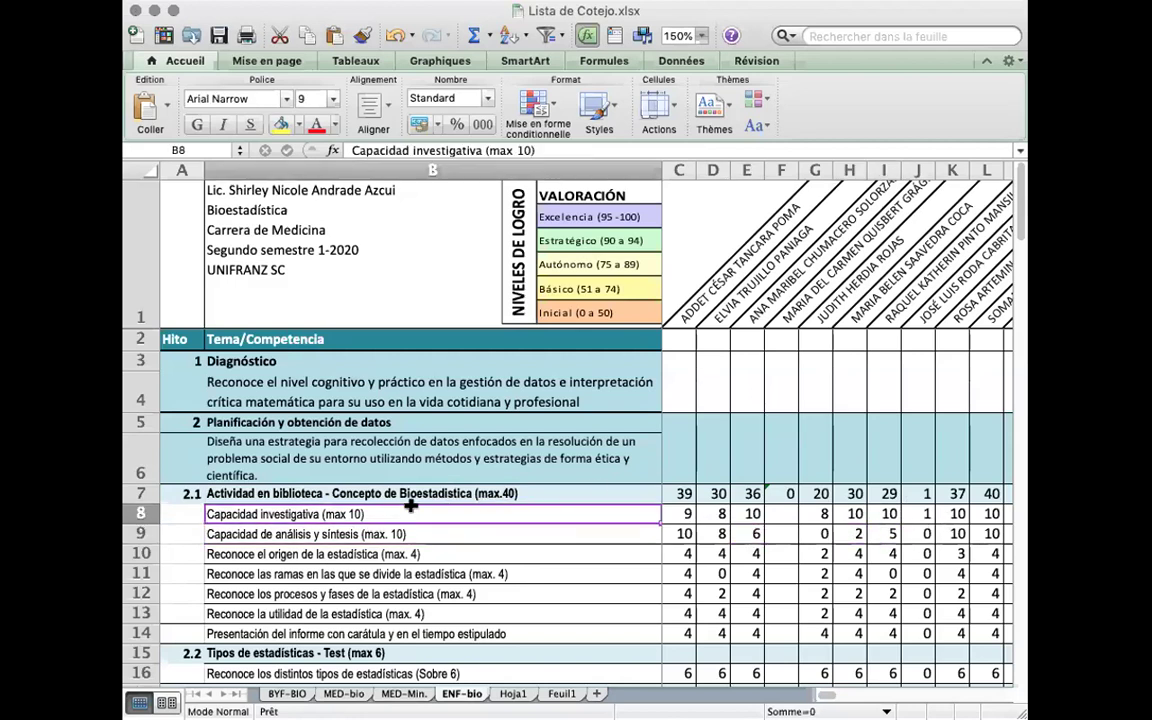
click(438, 533)
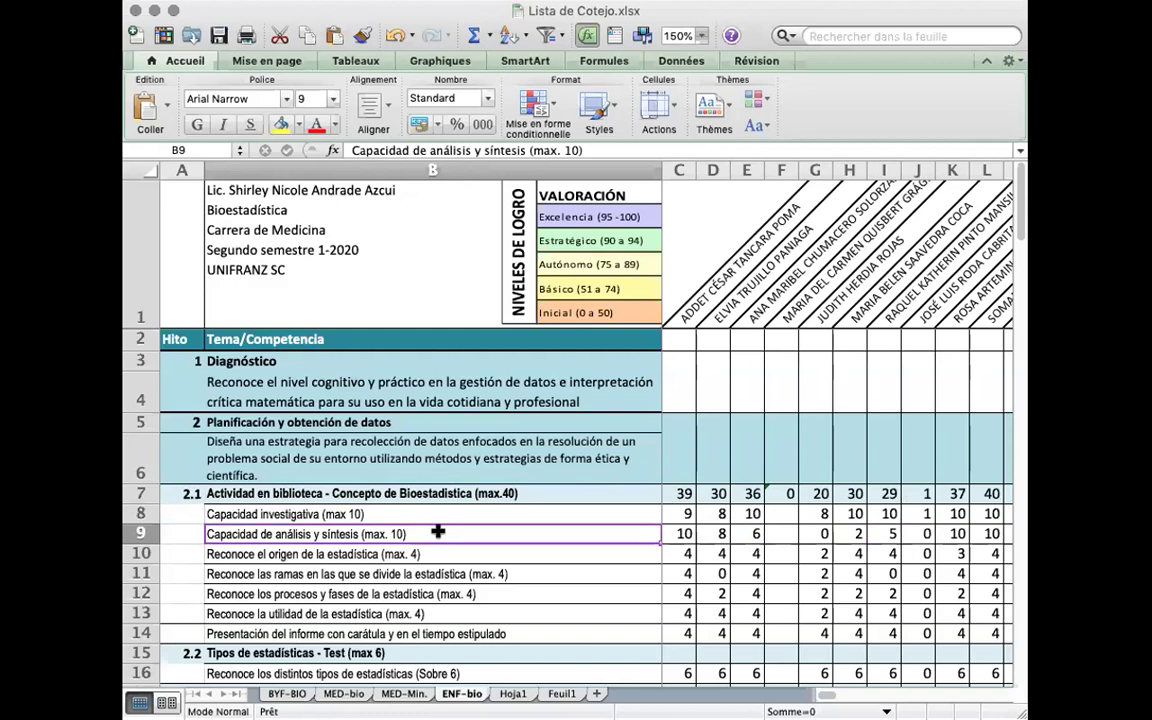
Go through the remaining criteria of activity 2.1 in cells B10 to B14, from the origin of statistics to the report presentation.
click(515, 555)
click(568, 571)
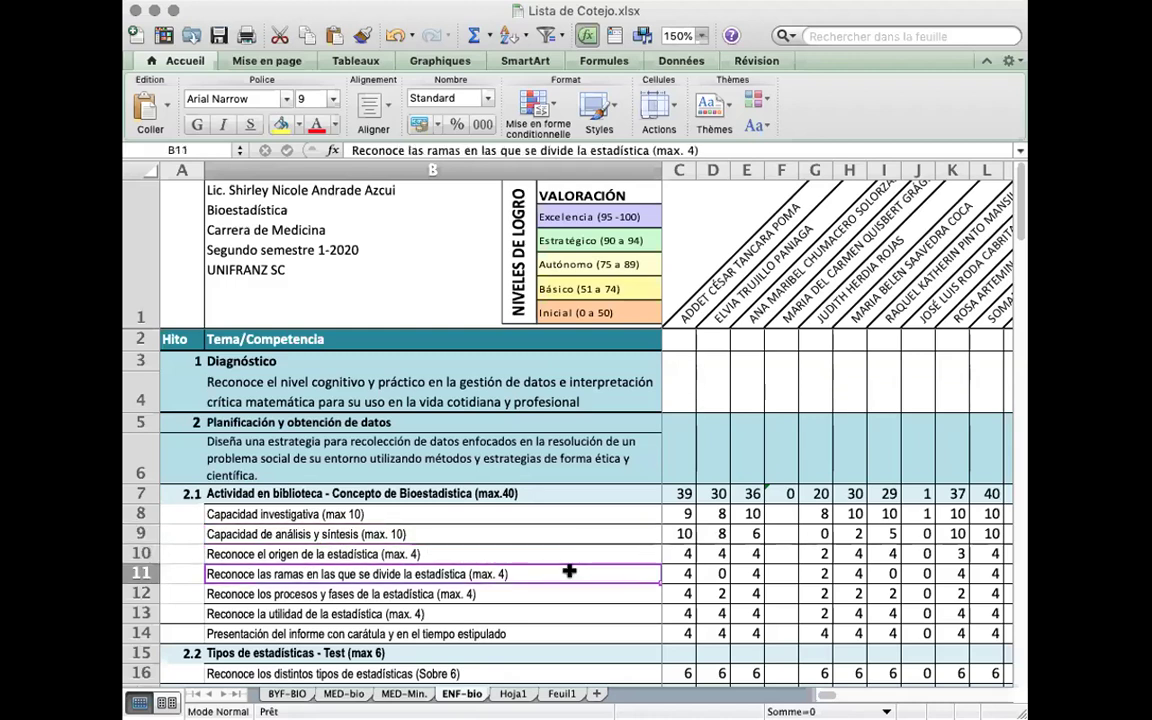
click(519, 554)
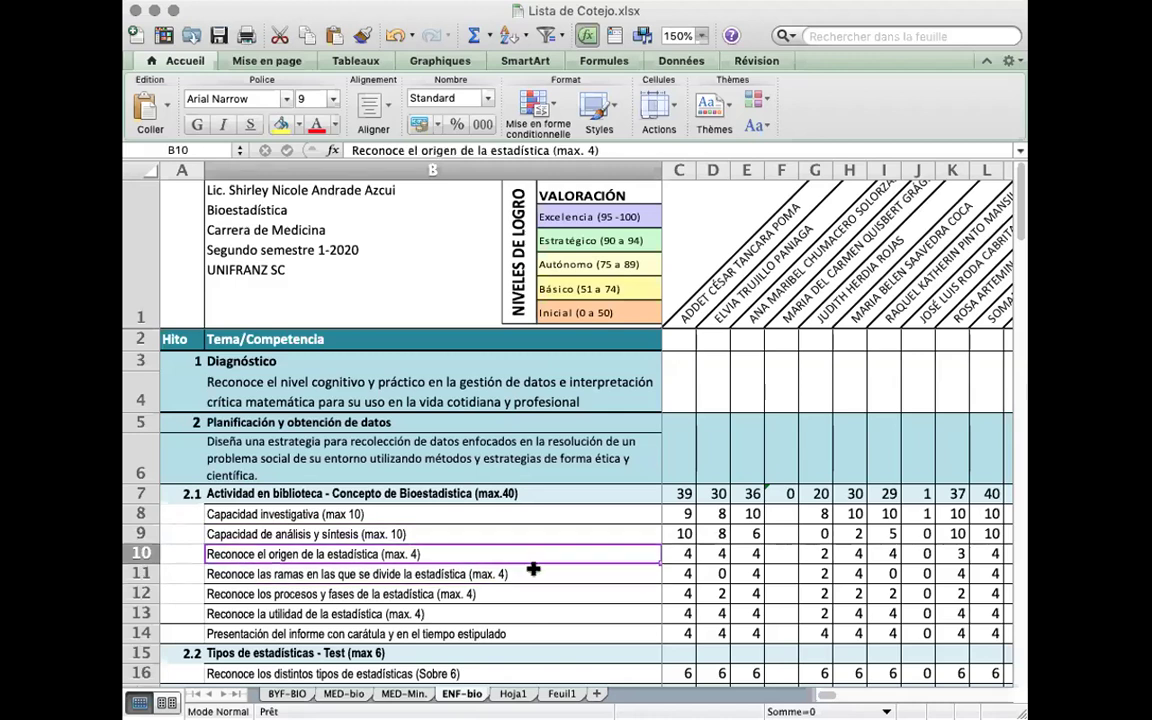
click(527, 572)
click(548, 595)
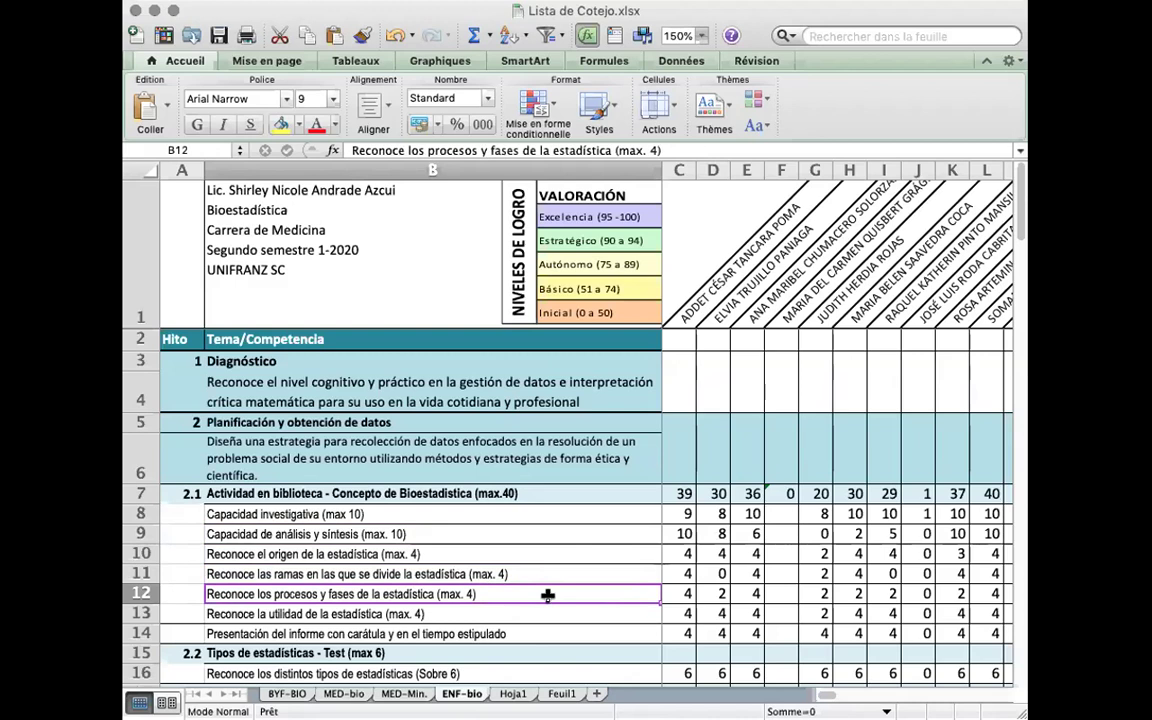
click(555, 614)
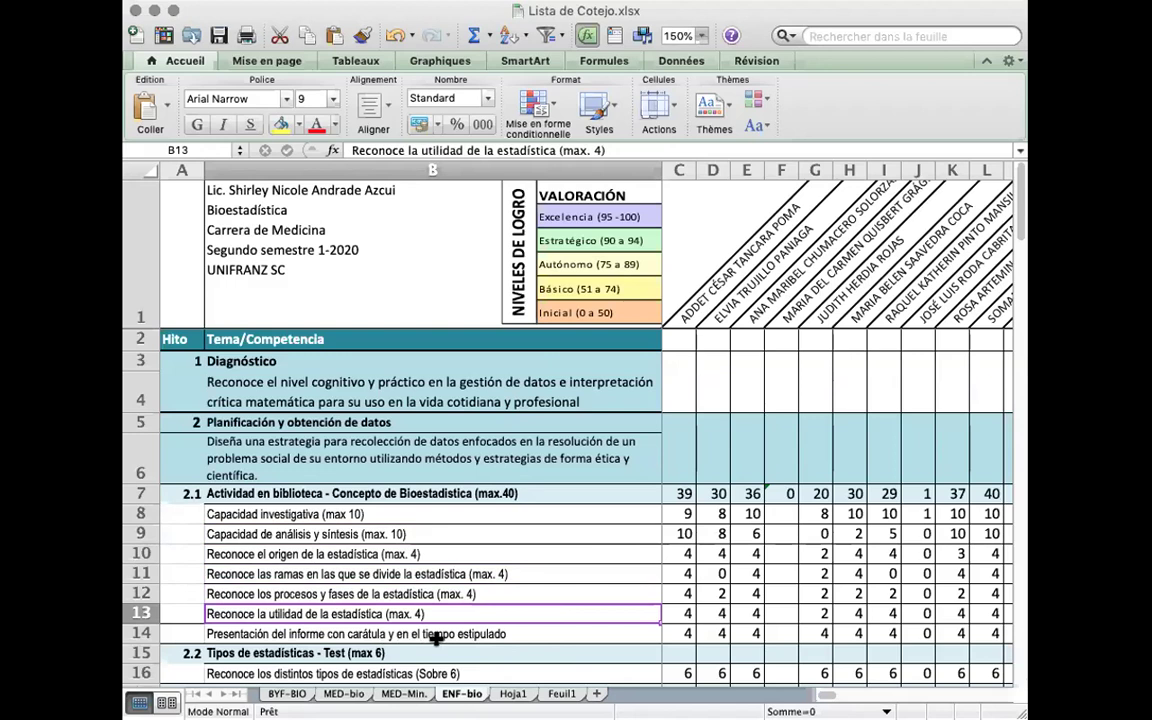
click(384, 630)
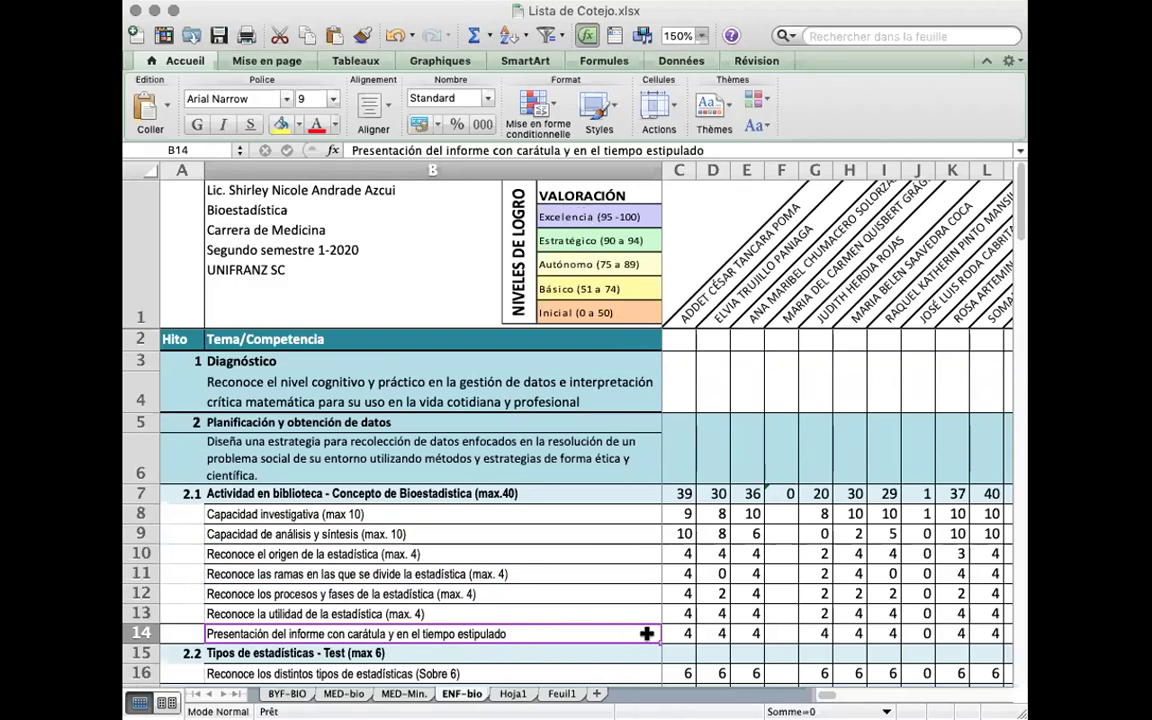
Examine all students' scores for the 2.2 Tipos de estadísticas test in row 16 and the 2.3 Tipos de Varibales test heading in B17.
scroll(617, 586, down, 5)
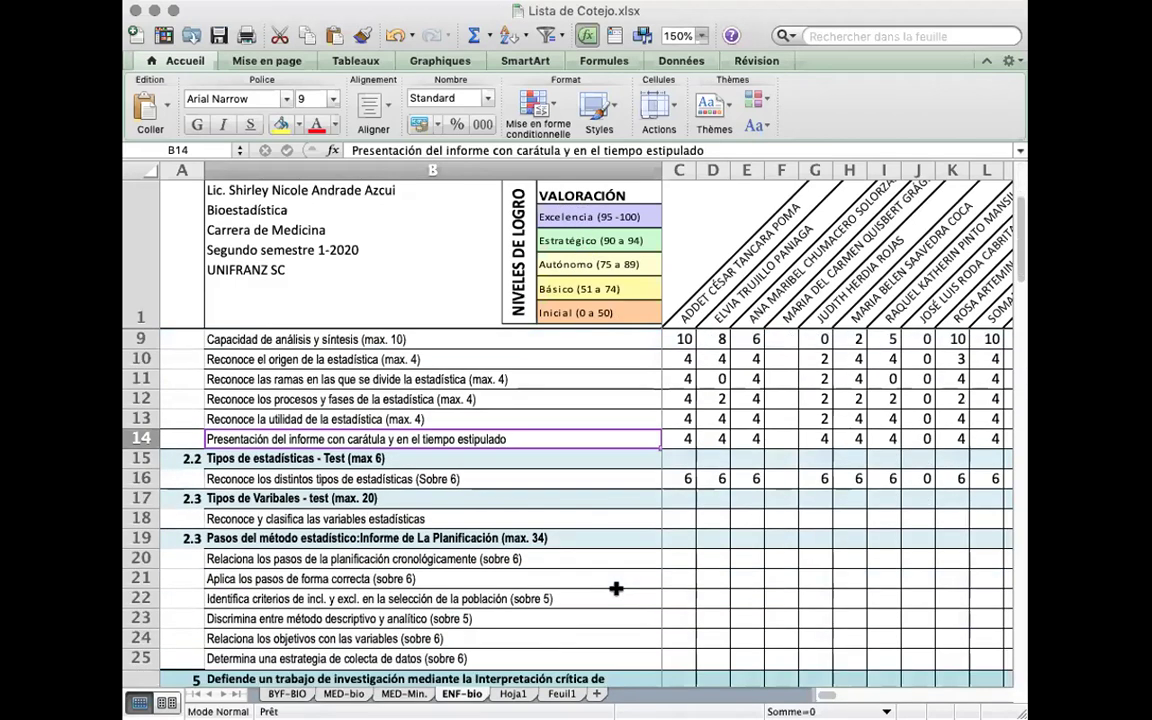
scroll(616, 589, up, 1)
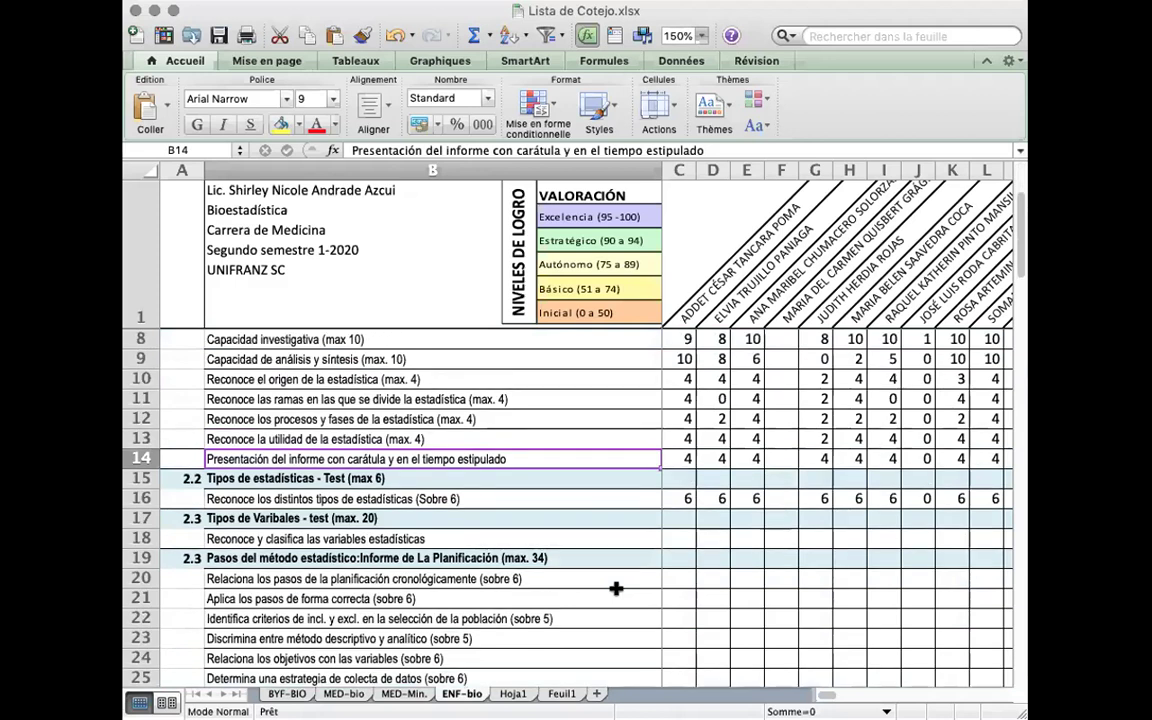
click(591, 497)
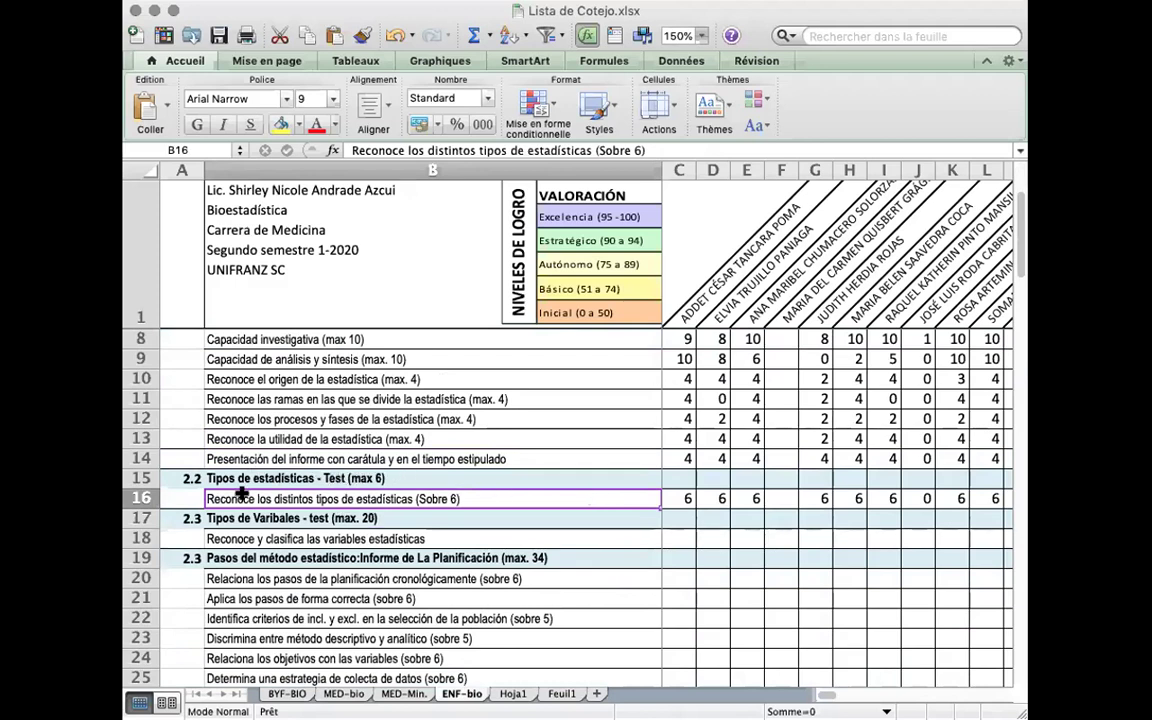
scroll(818, 517, right, 6)
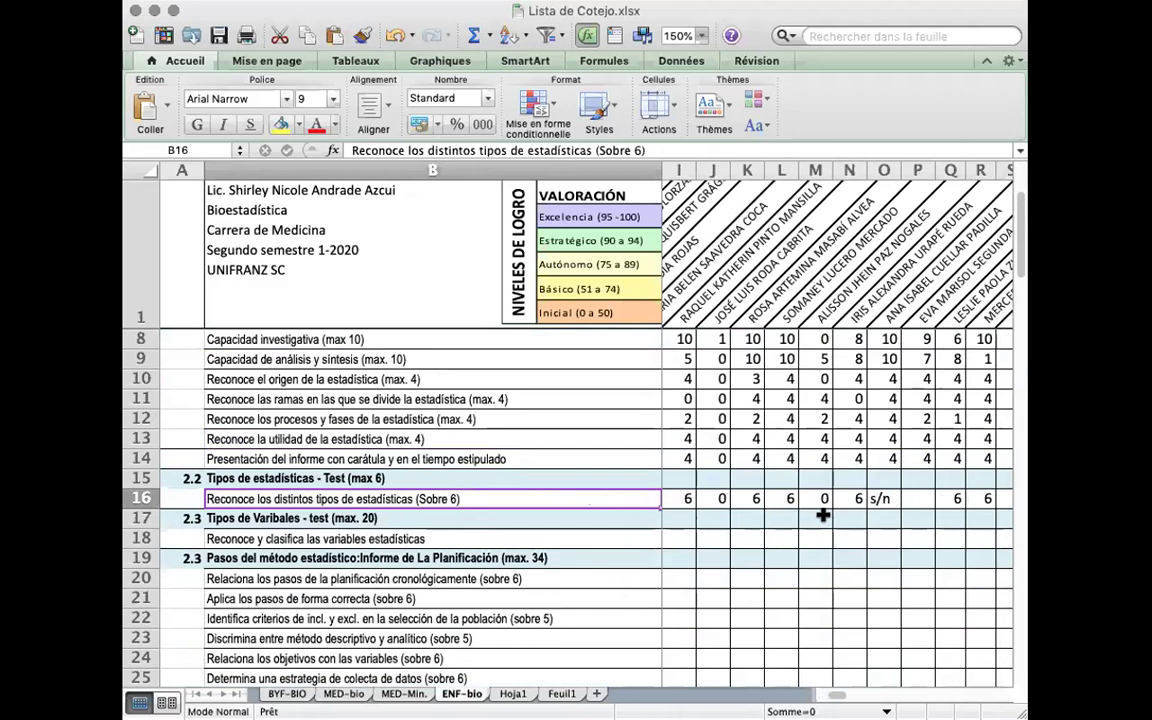
scroll(865, 505, right, 4)
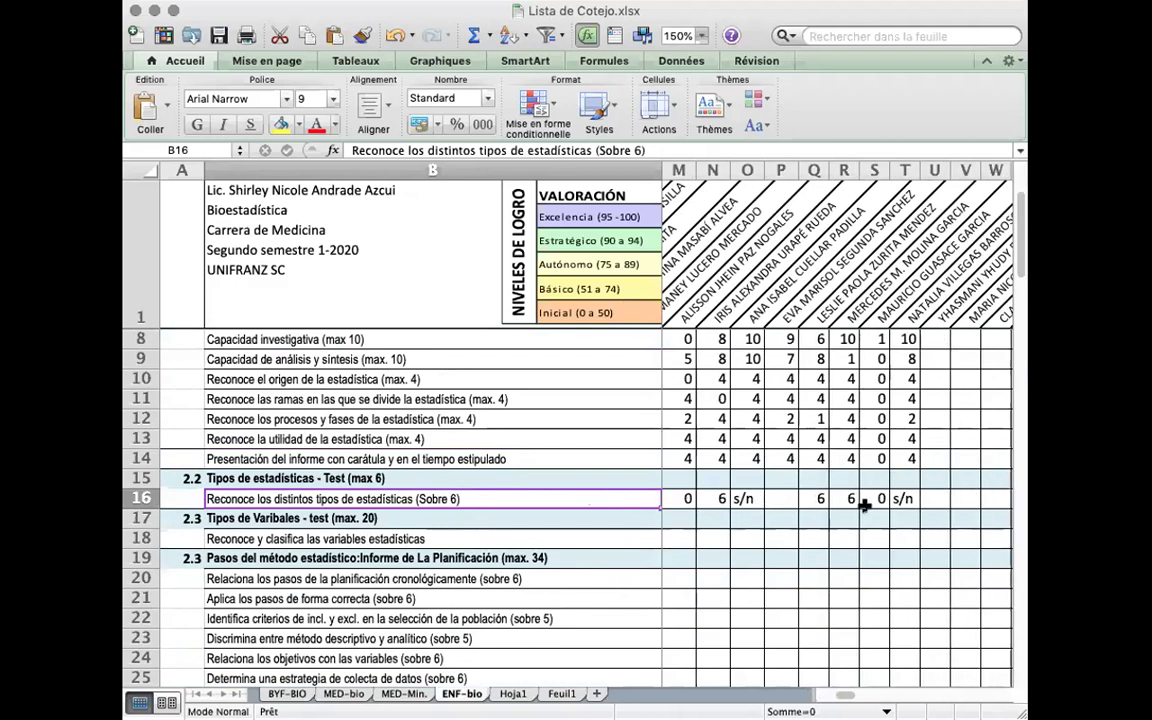
scroll(865, 505, left, 3)
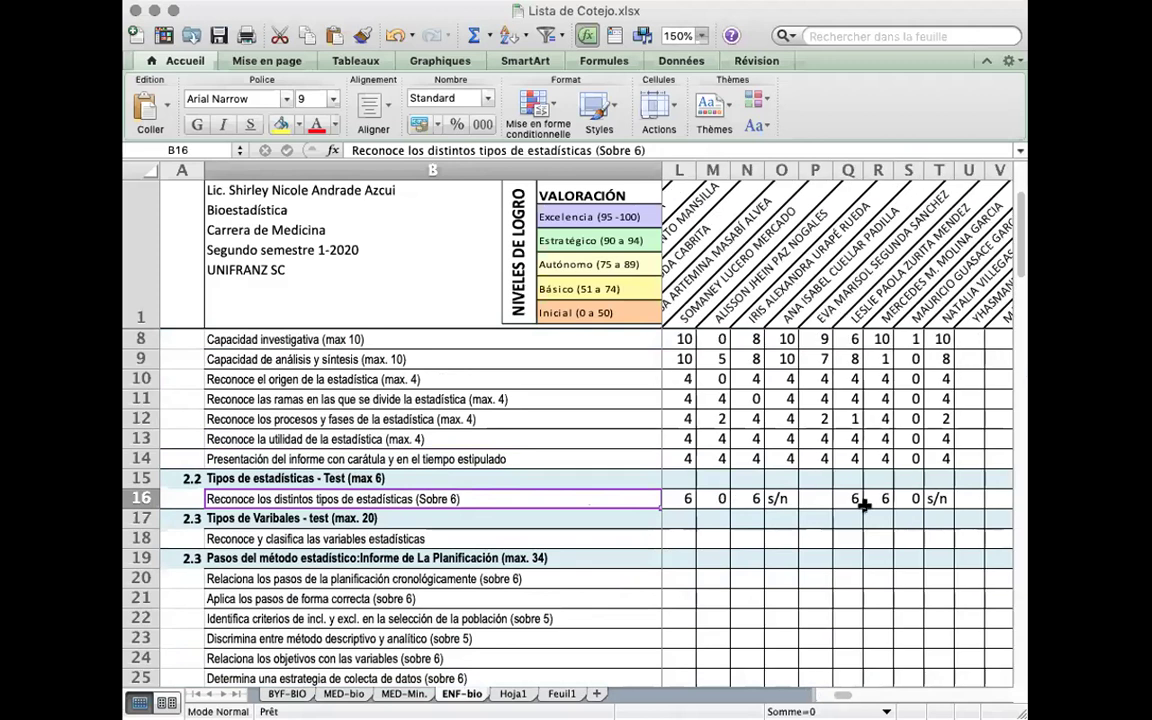
scroll(865, 505, left, 7)
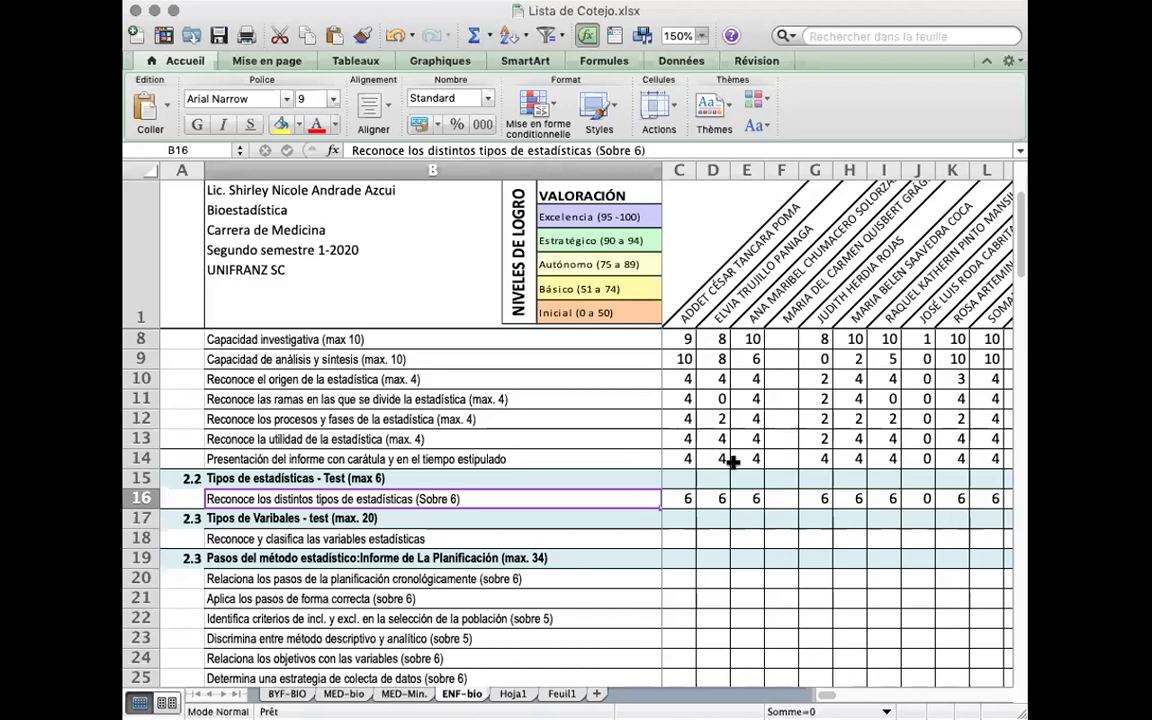
click(278, 519)
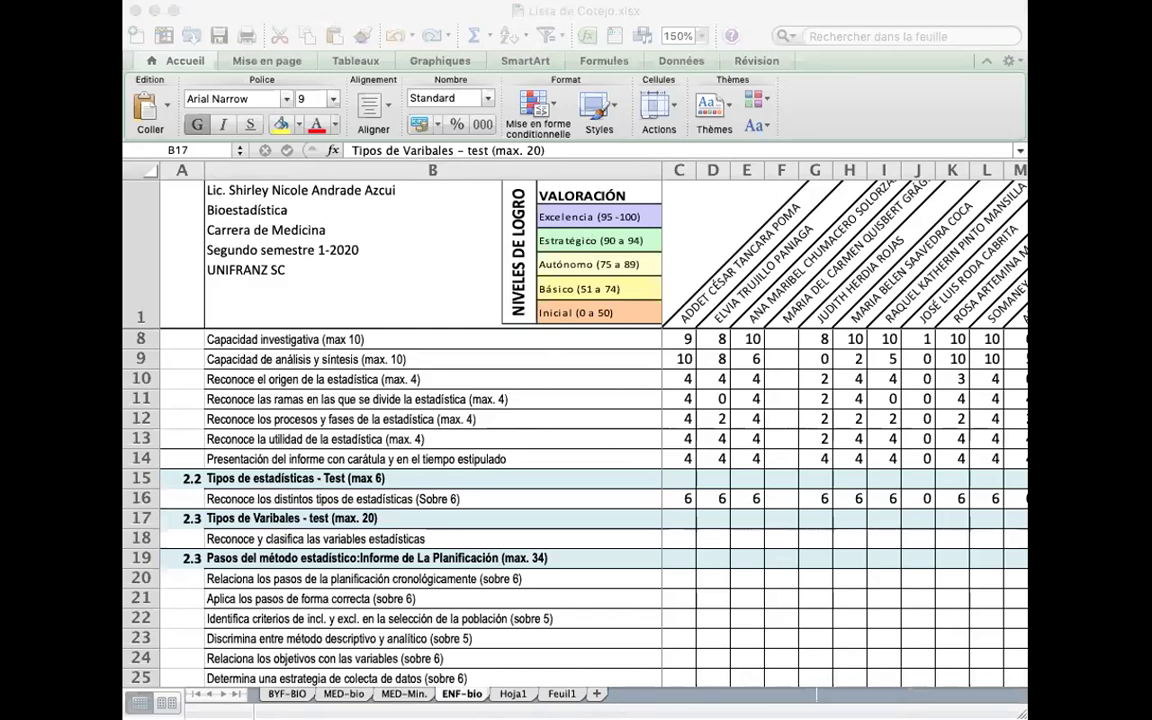
Switch to the BIO19Tema 1.pptx presentation in PowerPoint and show slide 7, Algunos conceptos básicos.
key(super+Tab)
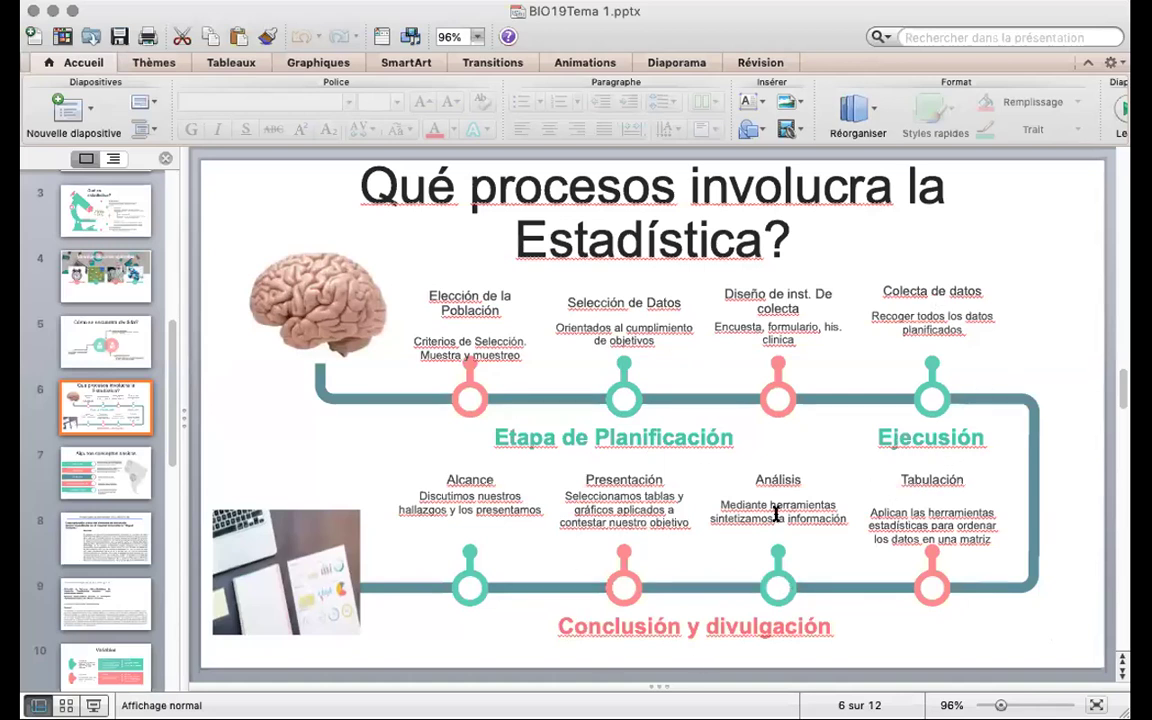
click(90, 465)
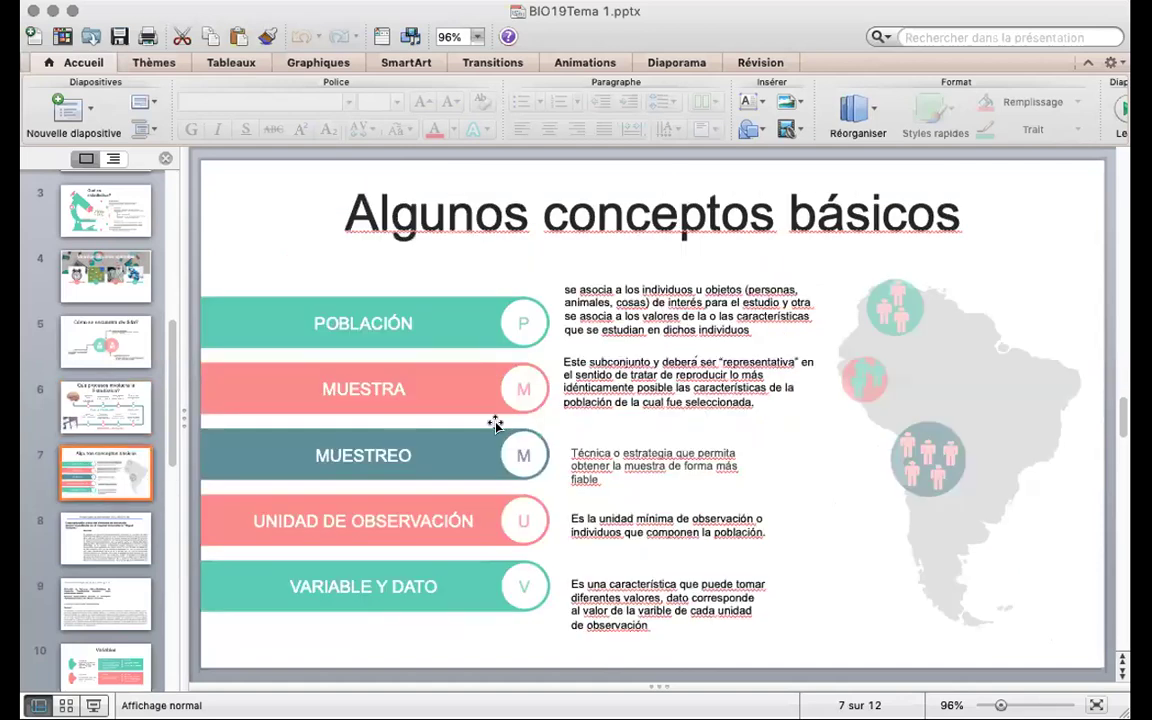